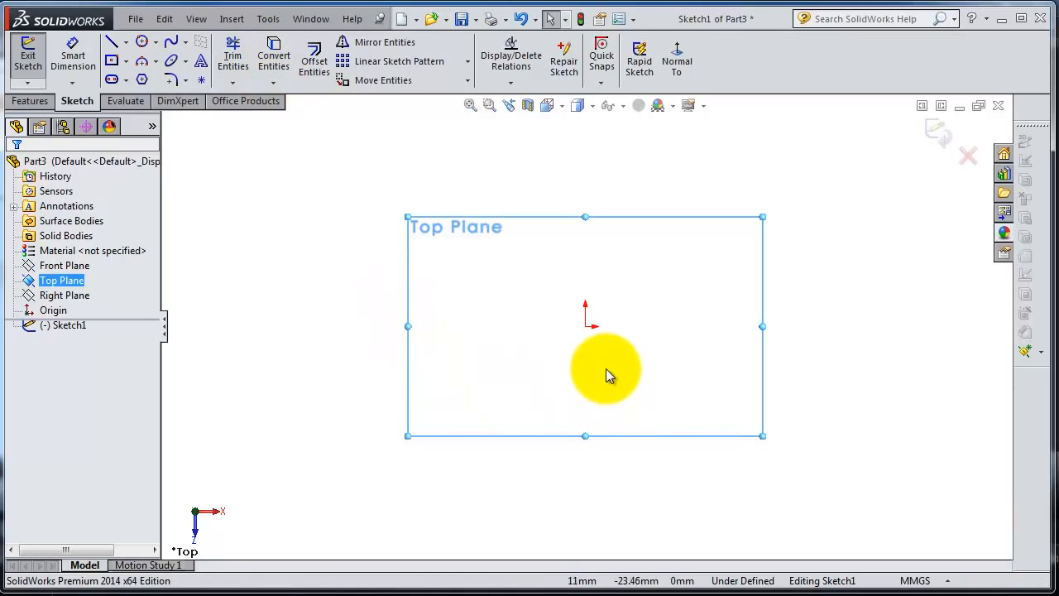
Sketch a closed five-line outline from the origin with a vertical and a horizontal line, about 677 mm total length, and exit the sketch.
click(111, 43)
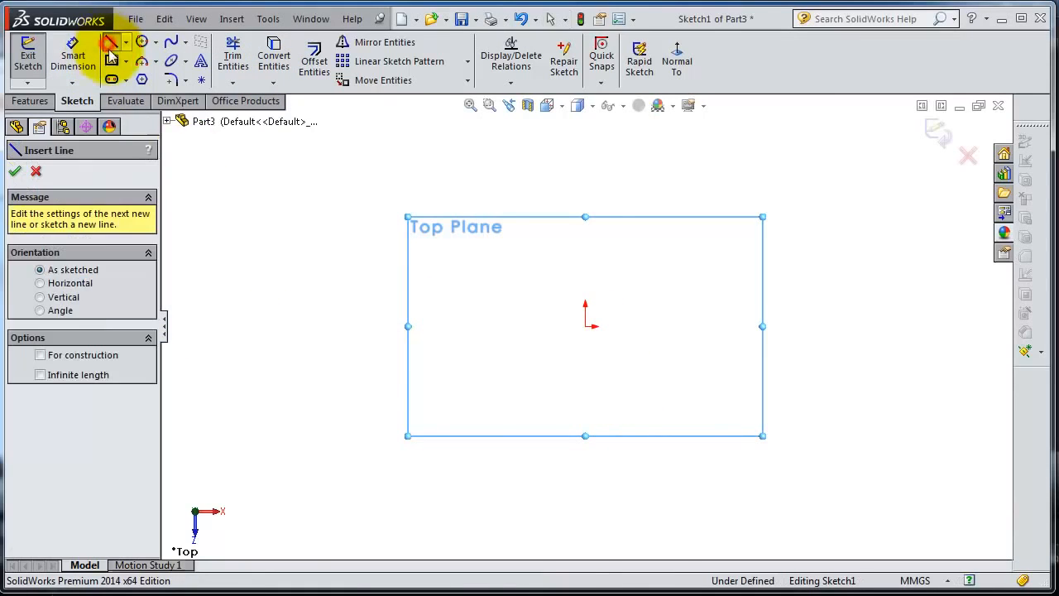
click(584, 325)
click(585, 164)
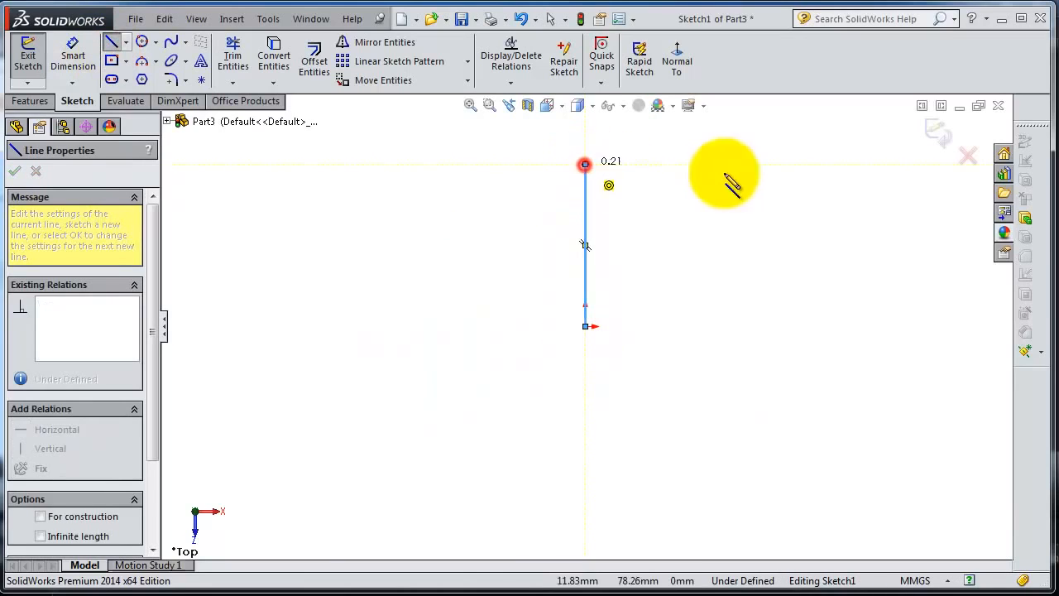
click(799, 164)
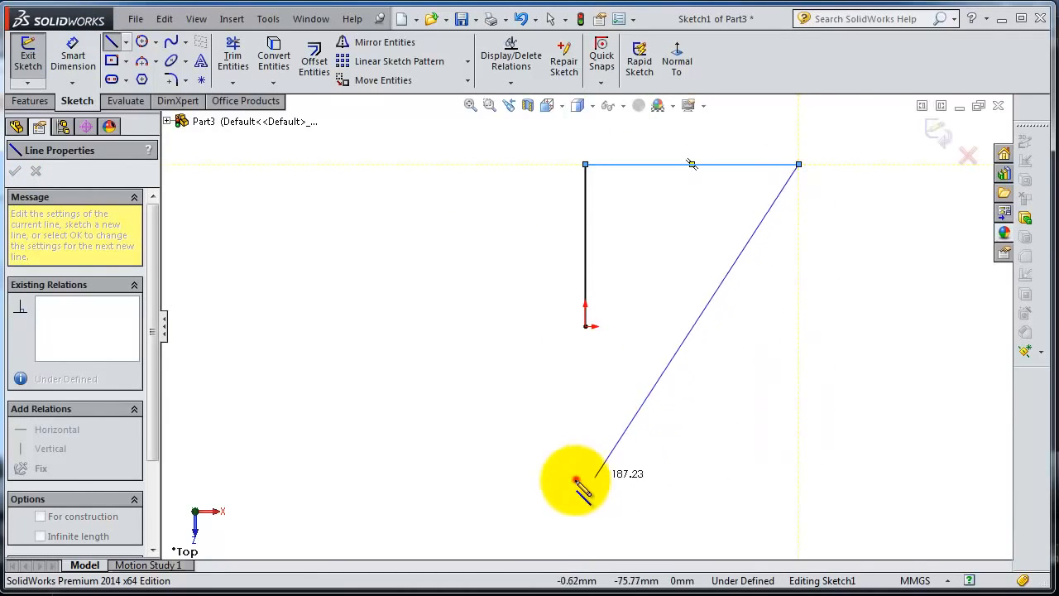
click(575, 478)
click(301, 350)
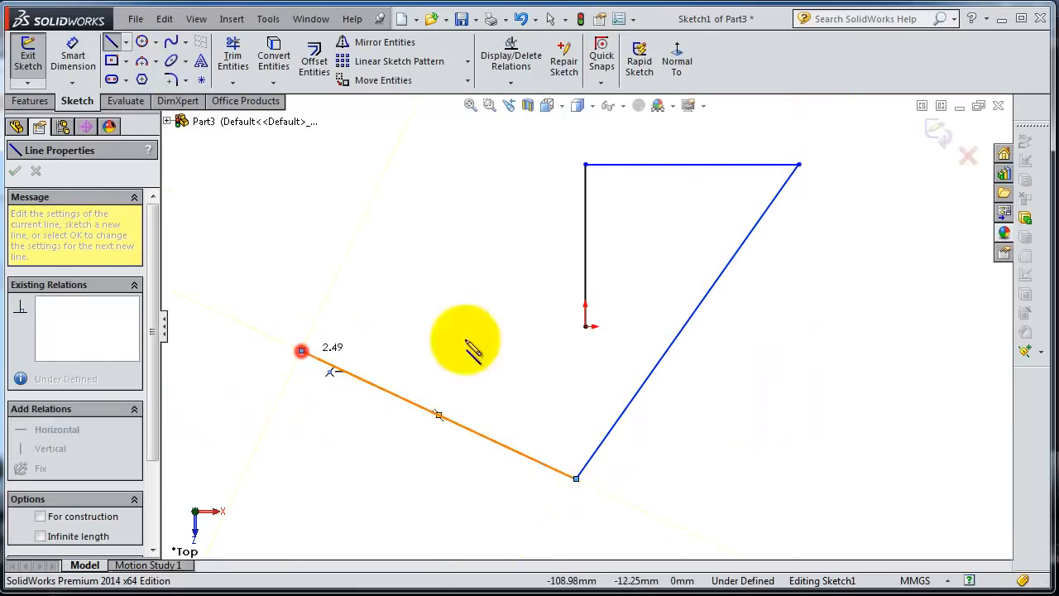
click(586, 327)
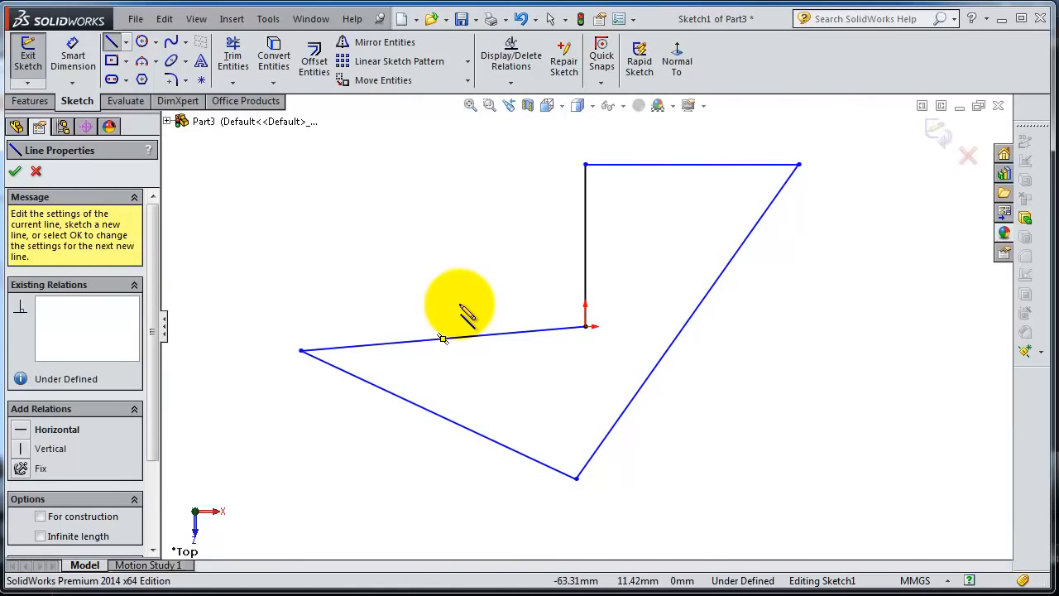
click(15, 171)
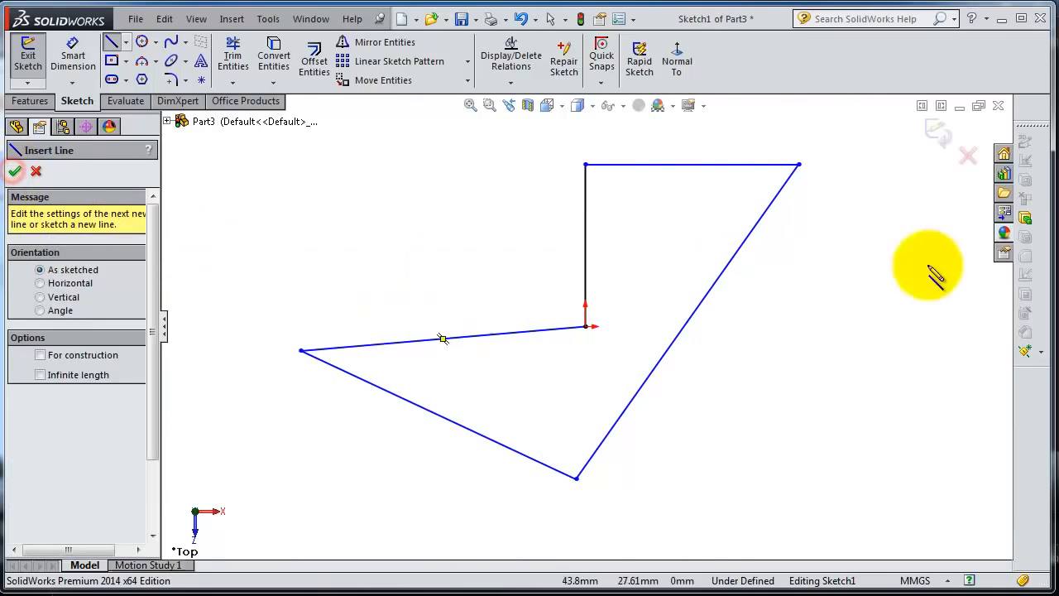
click(942, 141)
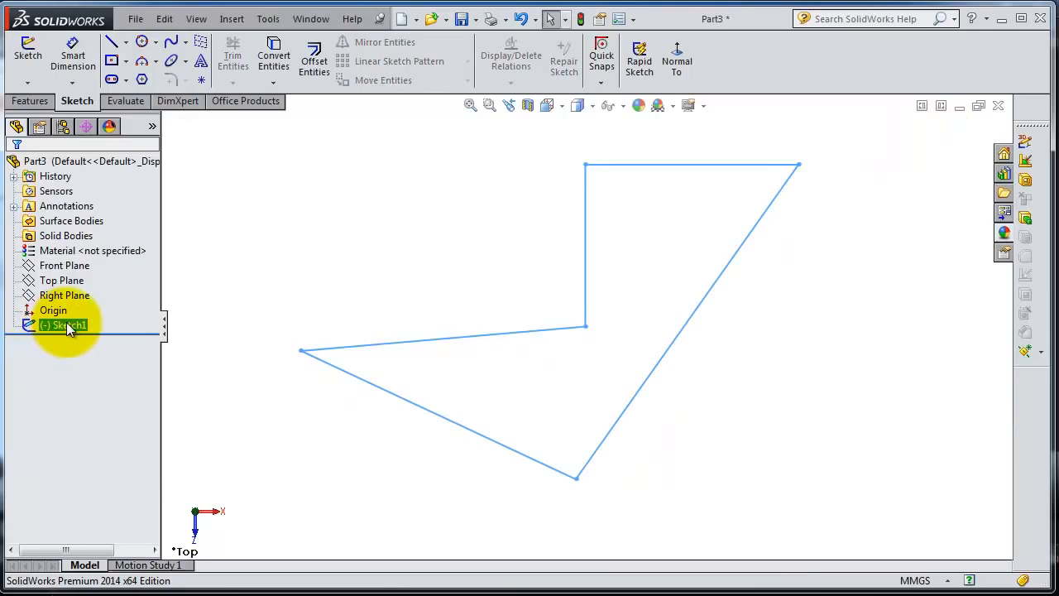
Start a second sketch on the Top Plane, the same plane as the first outline.
scroll(419, 268, up, 3)
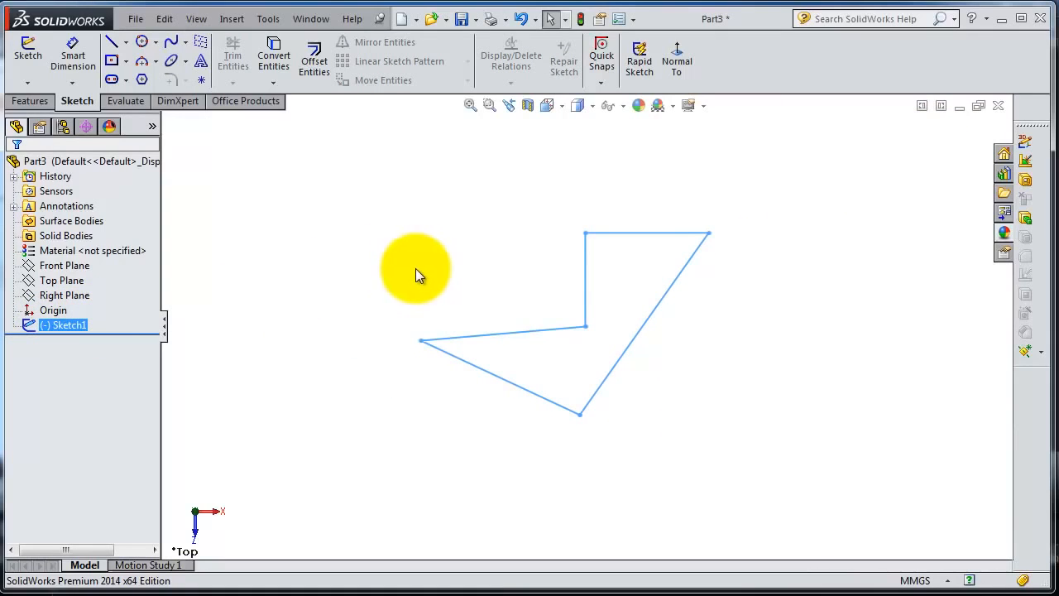
click(64, 280)
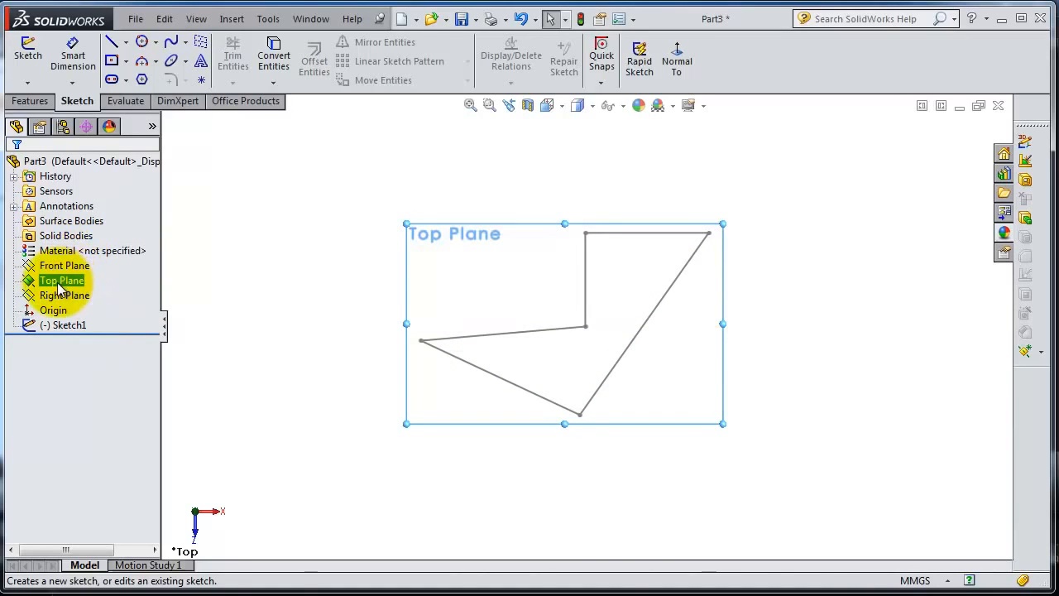
click(59, 283)
click(60, 265)
click(62, 280)
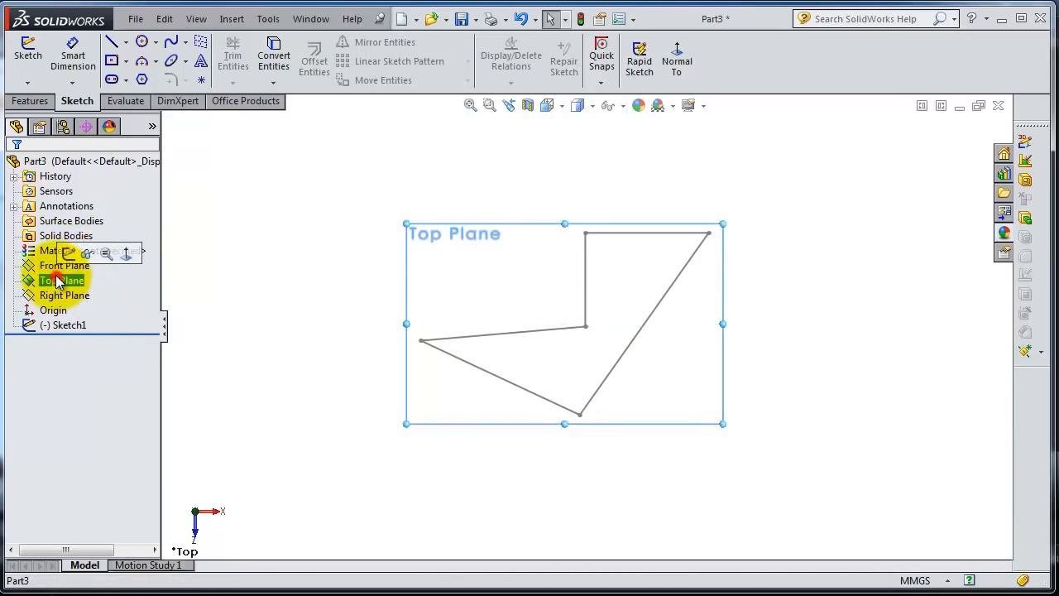
click(69, 254)
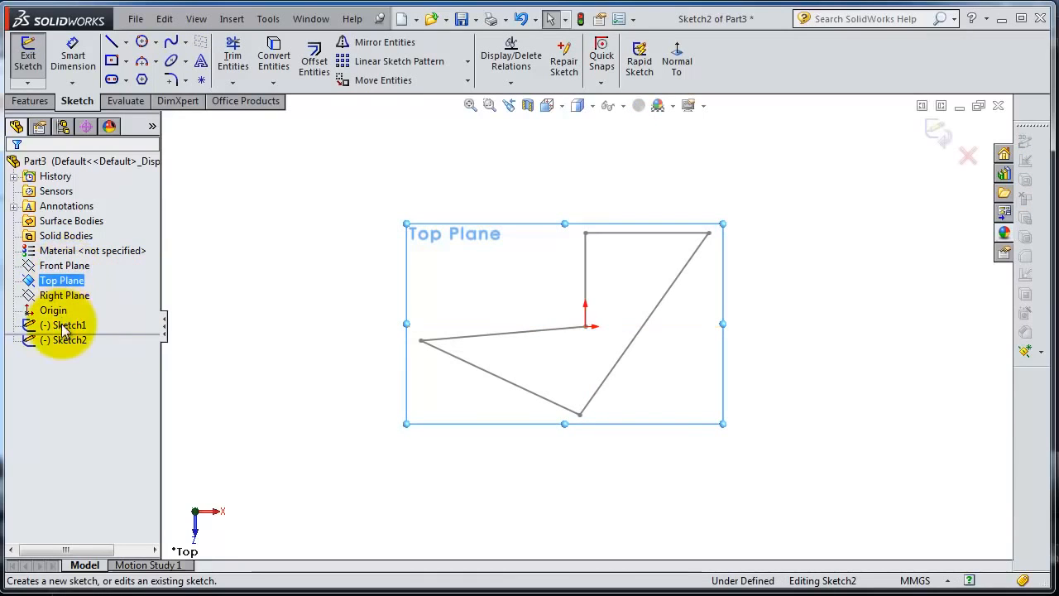
scroll(728, 323, down, 3)
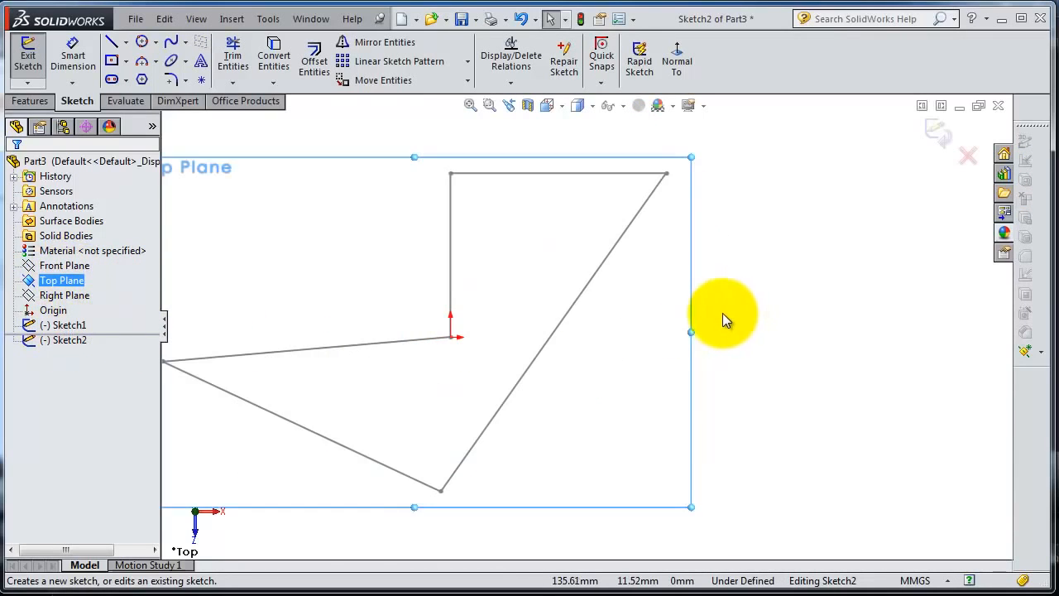
scroll(641, 325, up, 1)
scroll(596, 323, up, 2)
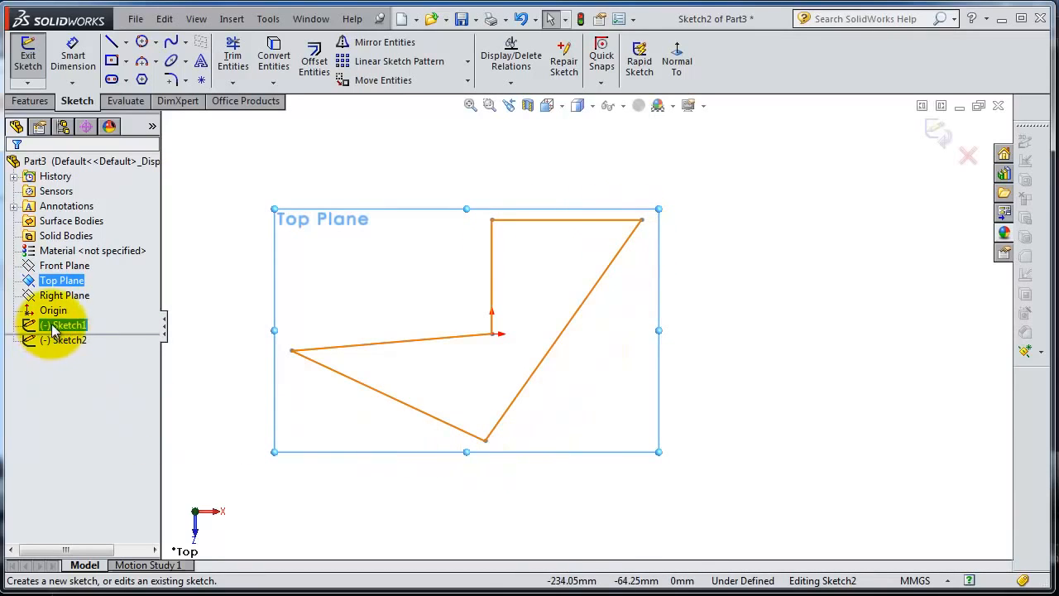
click(126, 42)
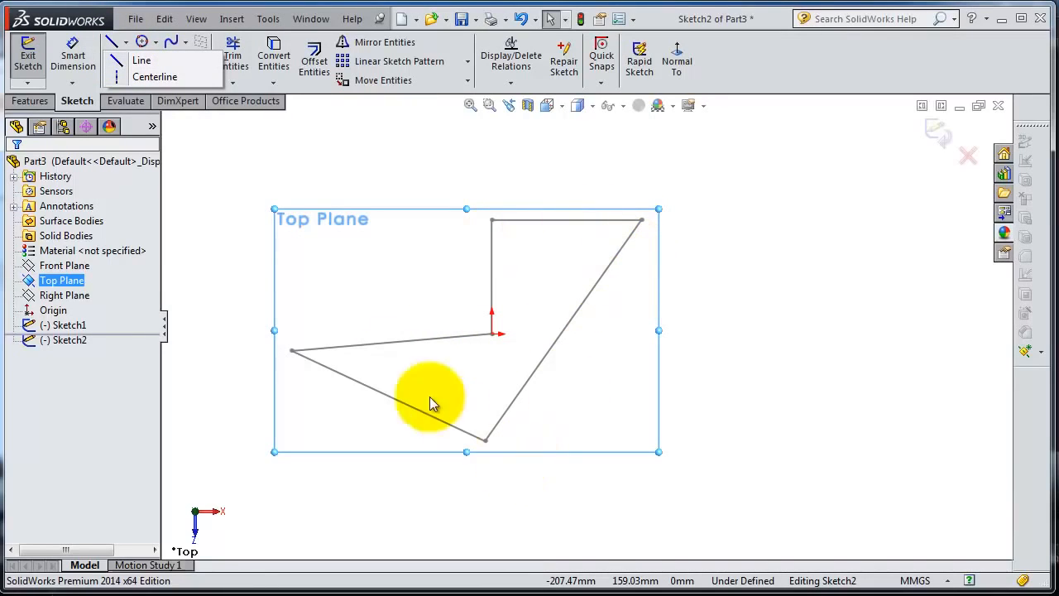
click(185, 42)
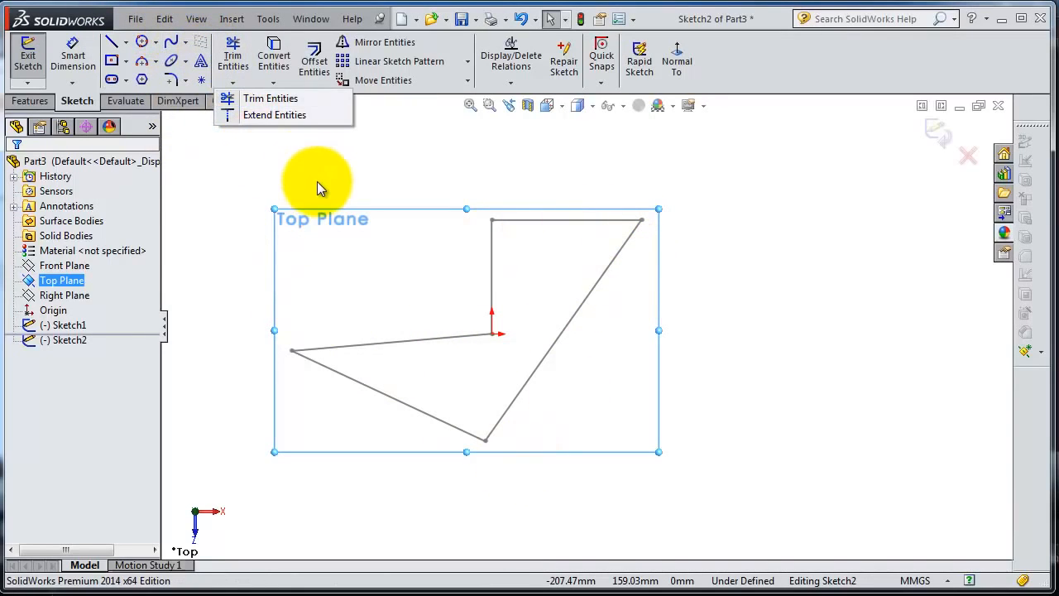
mouse_move(65, 57)
mouse_move(114, 47)
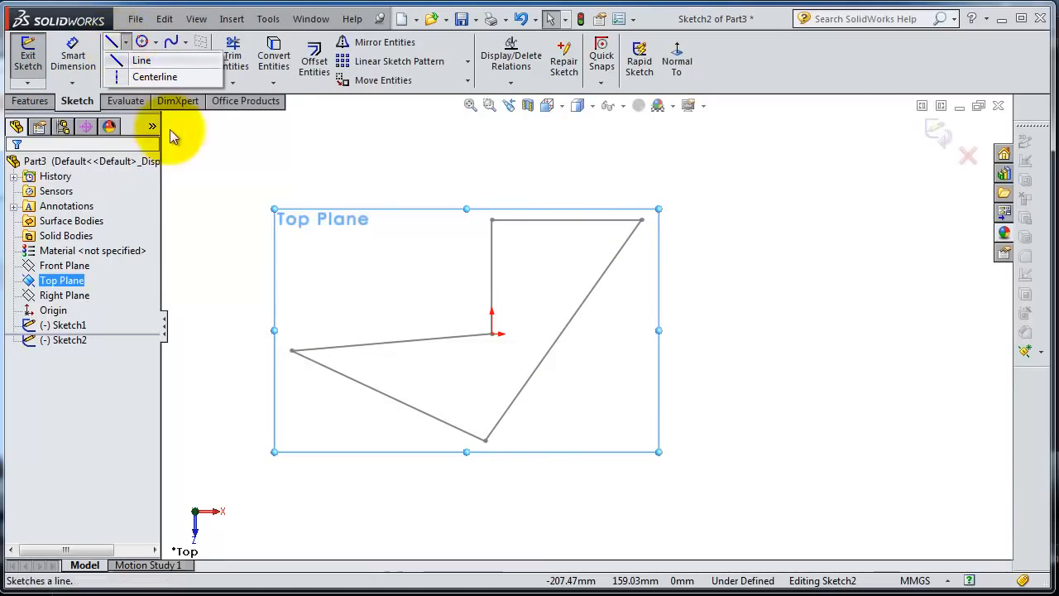
click(300, 144)
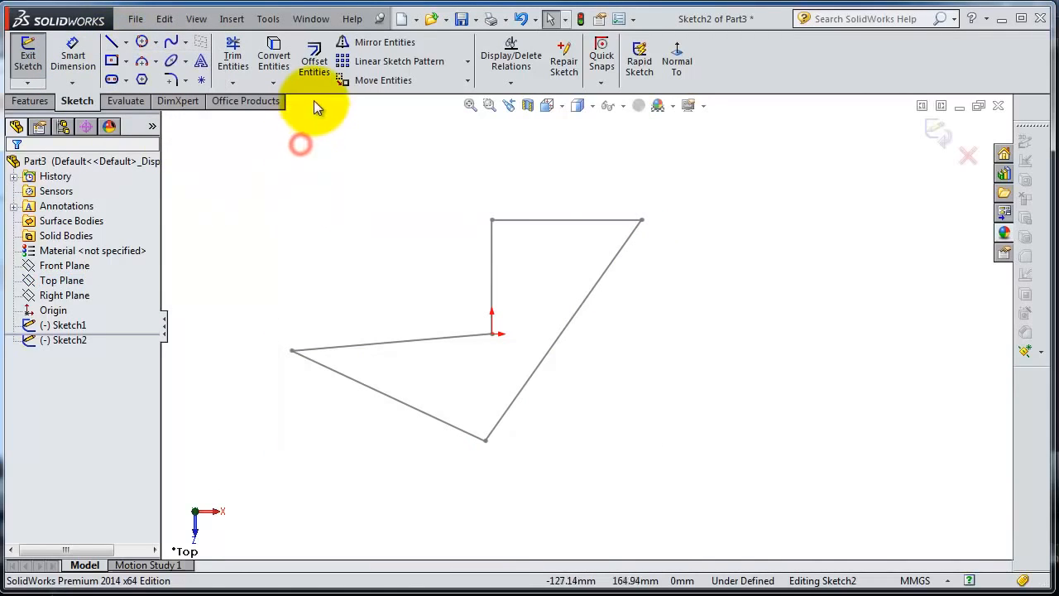
Select all five lines of the first sketch's outline and copy them into the second sketch with Convert Entities.
mouse_move(245, 170)
mouse_down()
mouse_move(626, 462)
mouse_move(721, 502)
mouse_up()
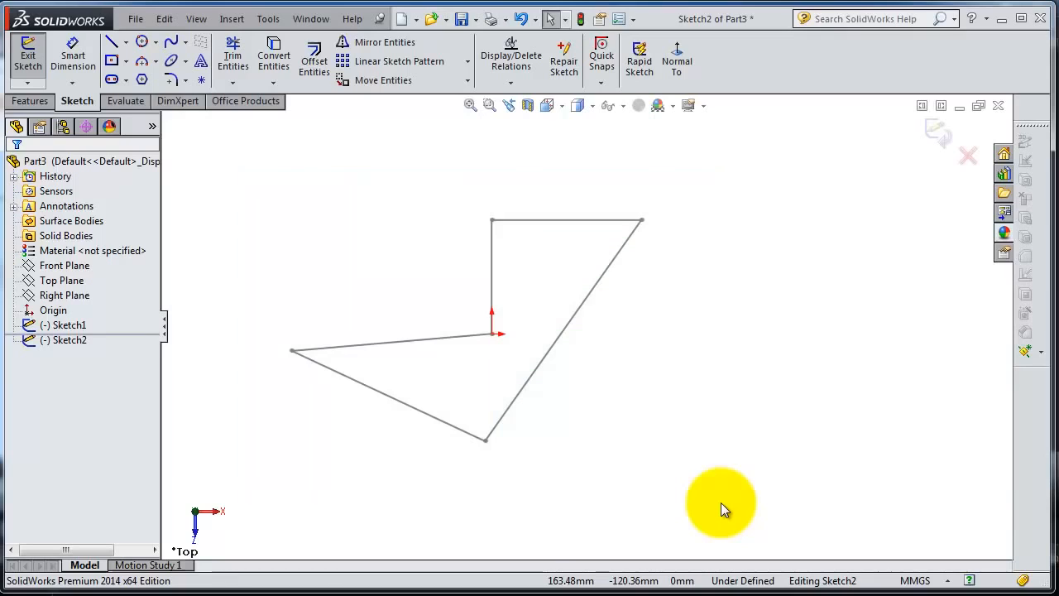
click(527, 221)
ctrl+click(492, 246)
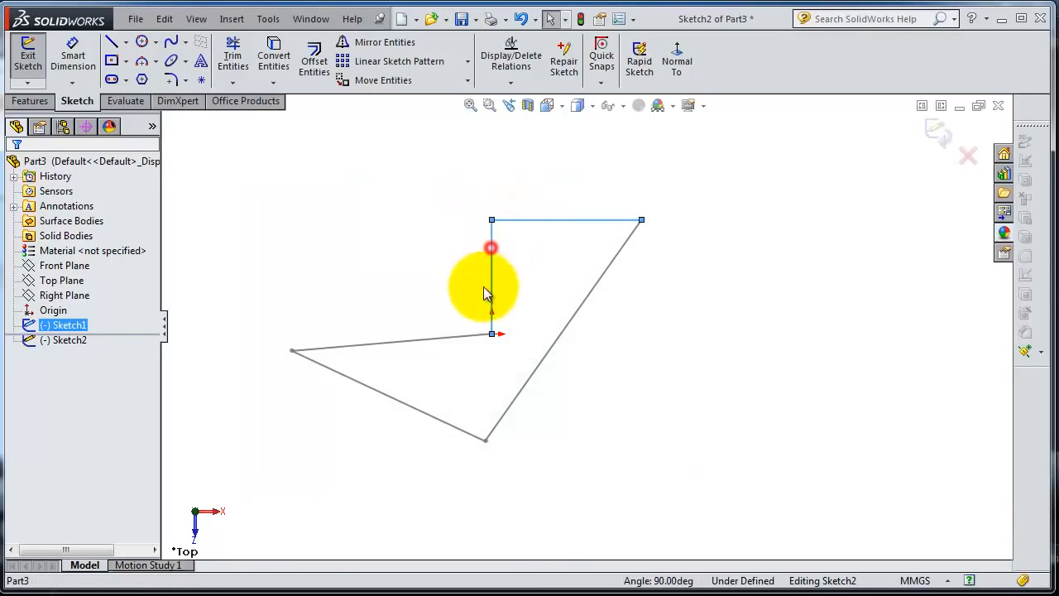
ctrl+click(468, 336)
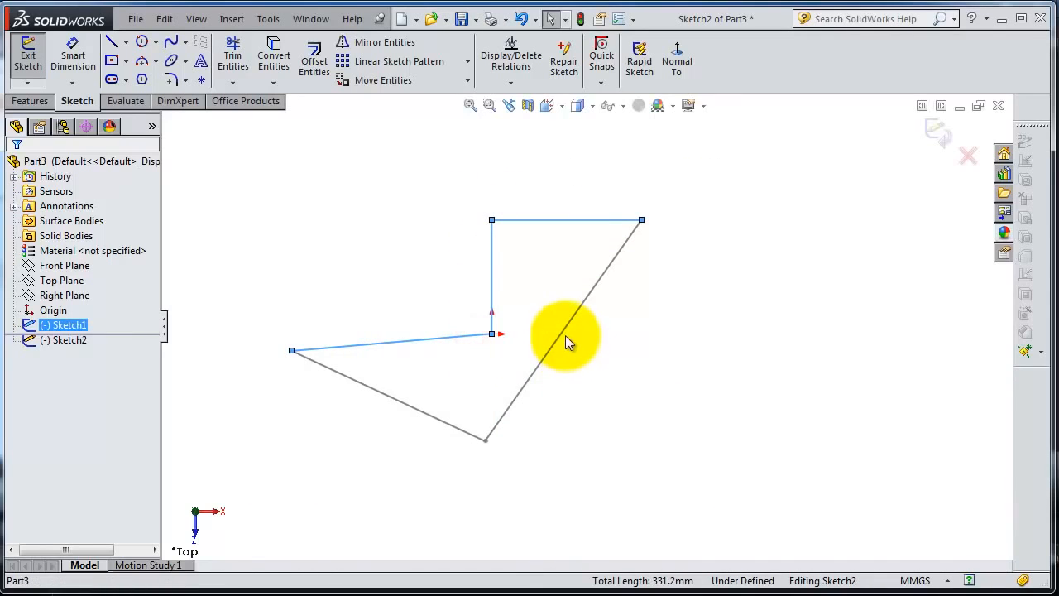
ctrl+click(561, 335)
ctrl+click(447, 428)
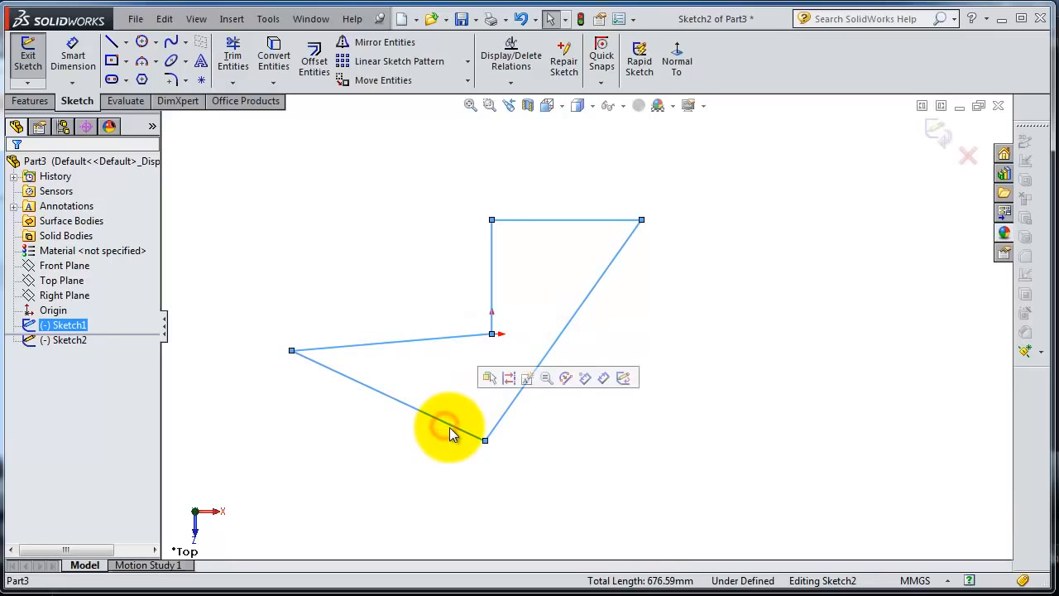
click(281, 55)
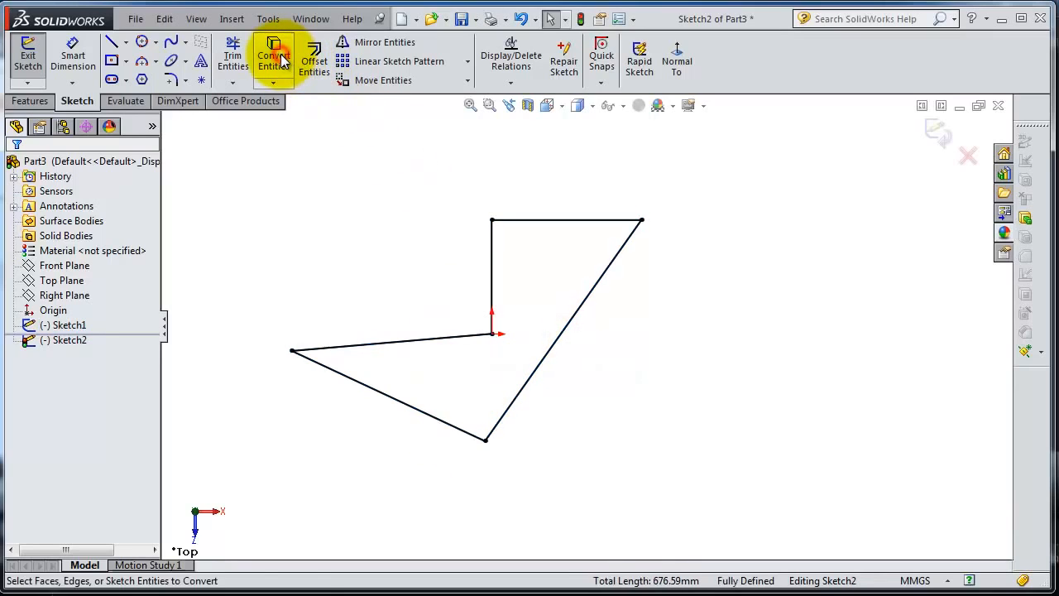
Inspect the converted outline in the second sketch and exit the sketch.
scroll(603, 393, down, 2)
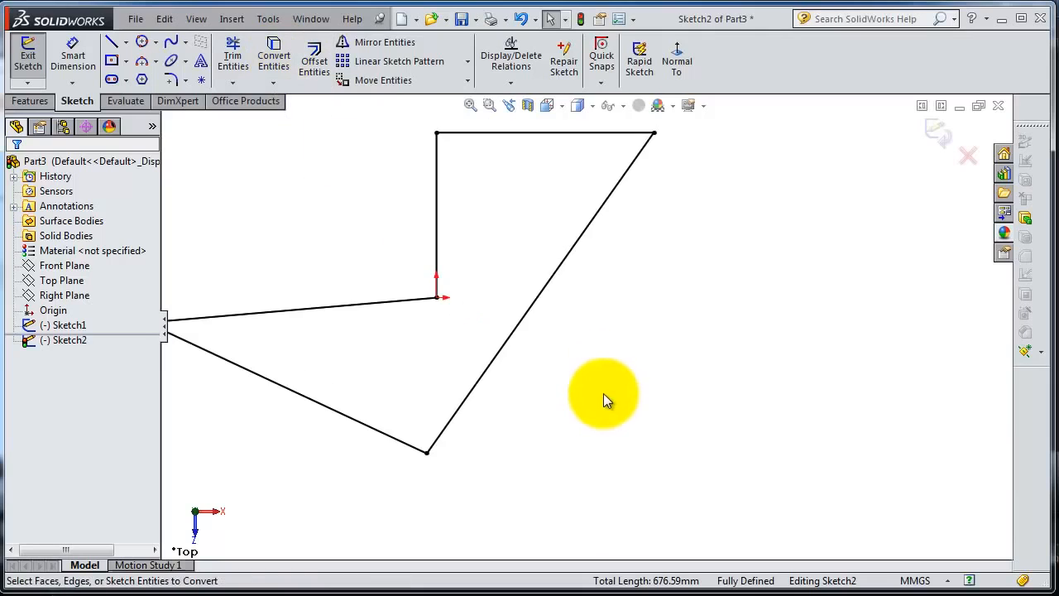
scroll(594, 384, up, 1)
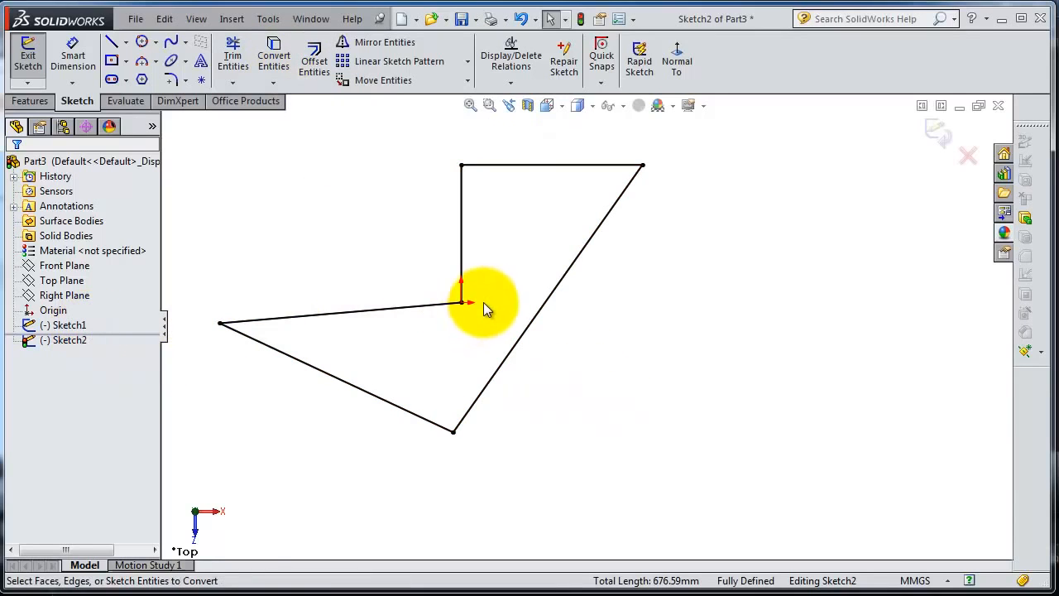
scroll(440, 249, up, 2)
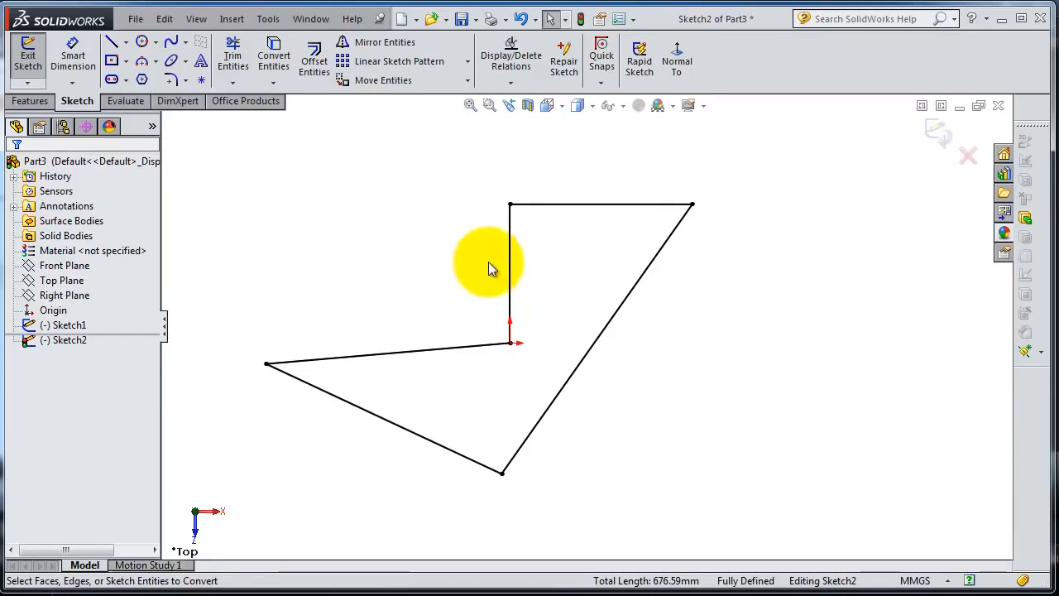
mouse_move(489, 265)
middle_down()
mouse_move(532, 315)
mouse_move(533, 335)
middle_up()
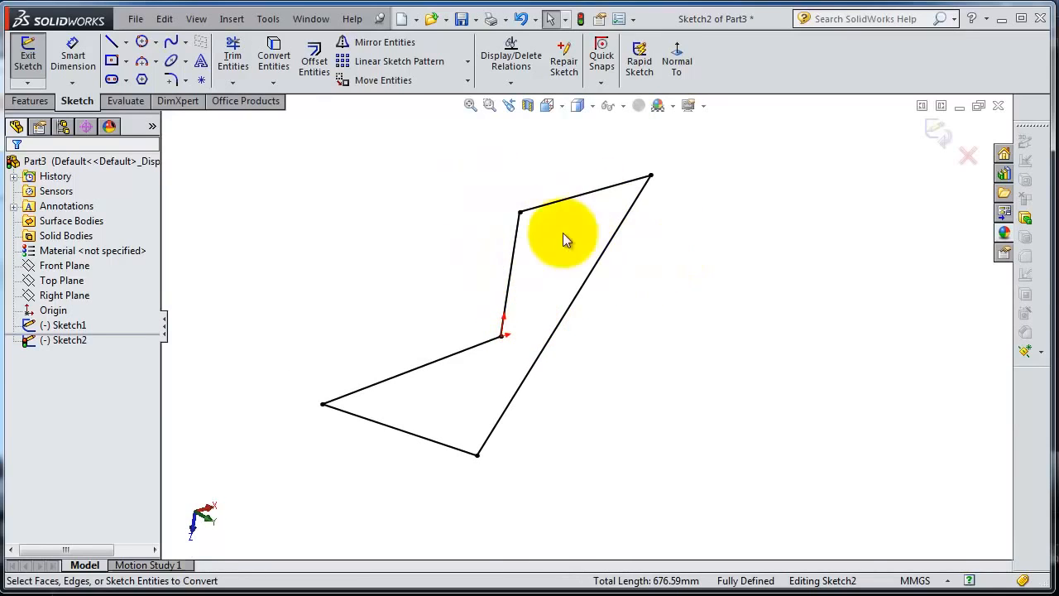
scroll(573, 255, up, 3)
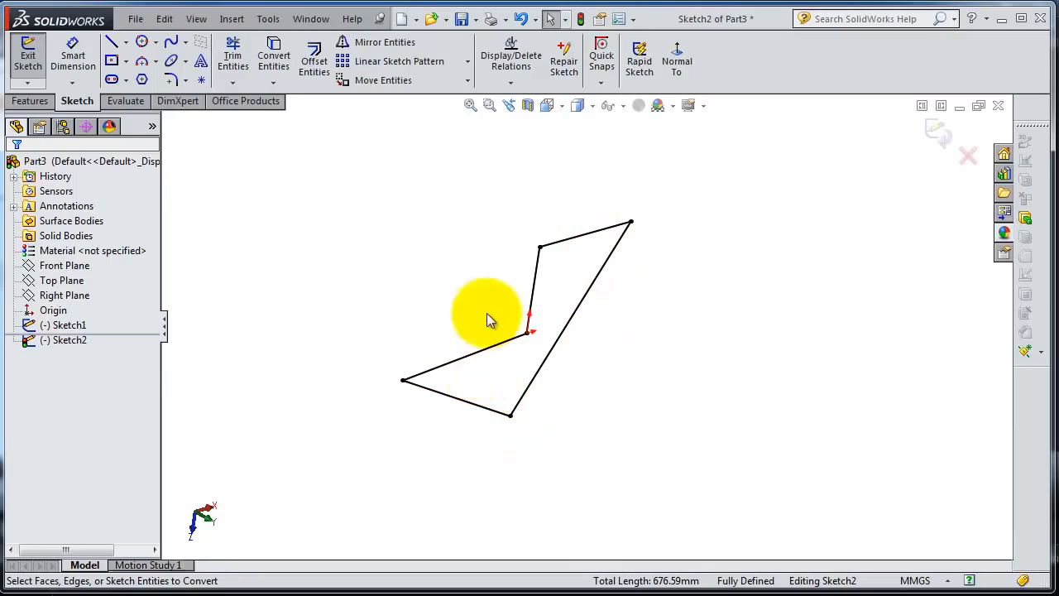
scroll(521, 305, up, 1)
middle_drag(512, 305, 517, 306)
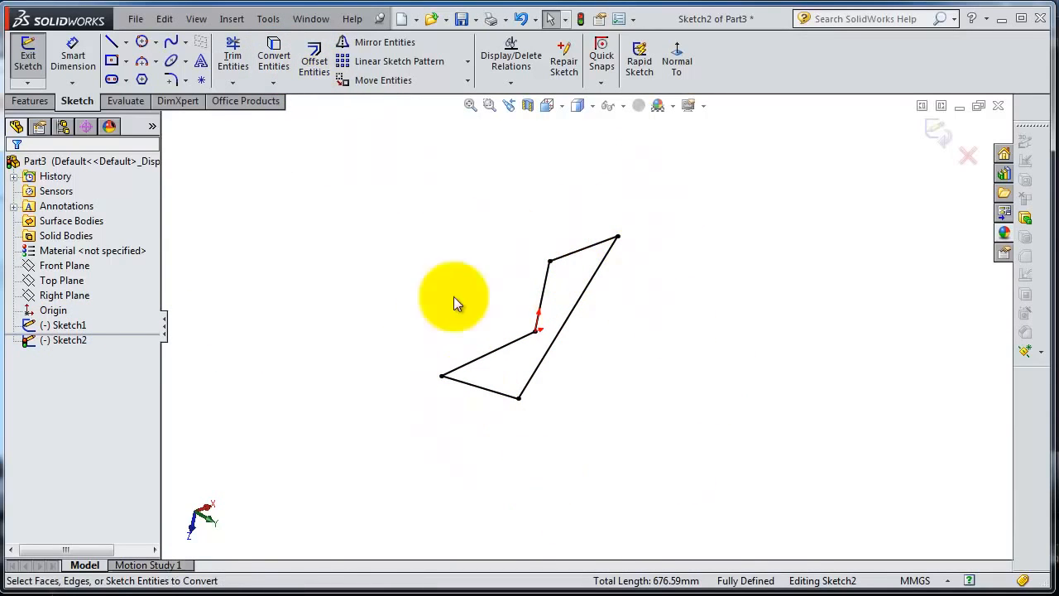
mouse_move(672, 332)
middle_down()
mouse_move(627, 347)
mouse_move(537, 290)
mouse_move(575, 310)
middle_up()
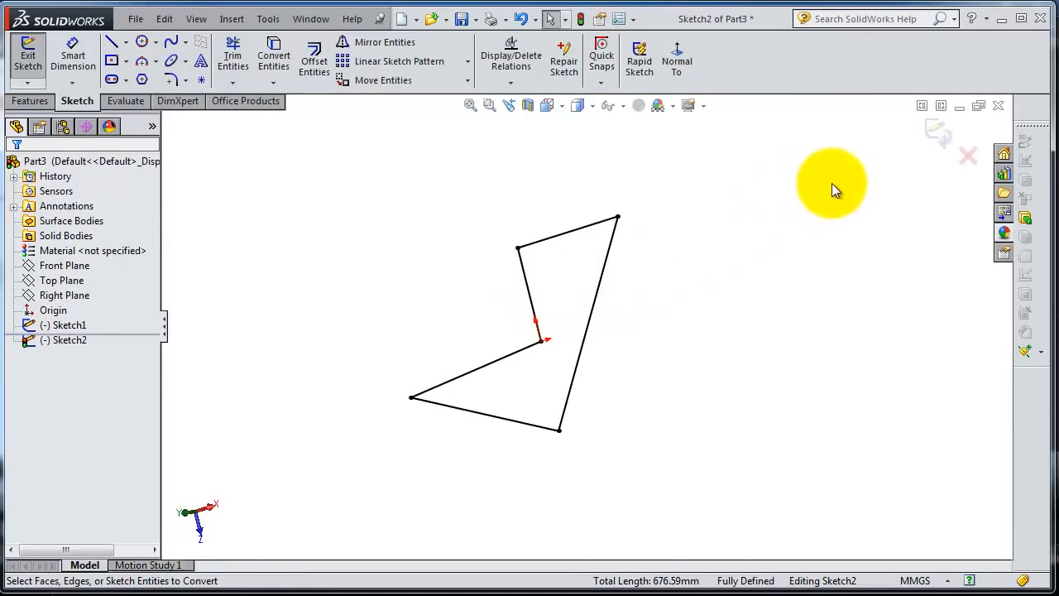
click(940, 136)
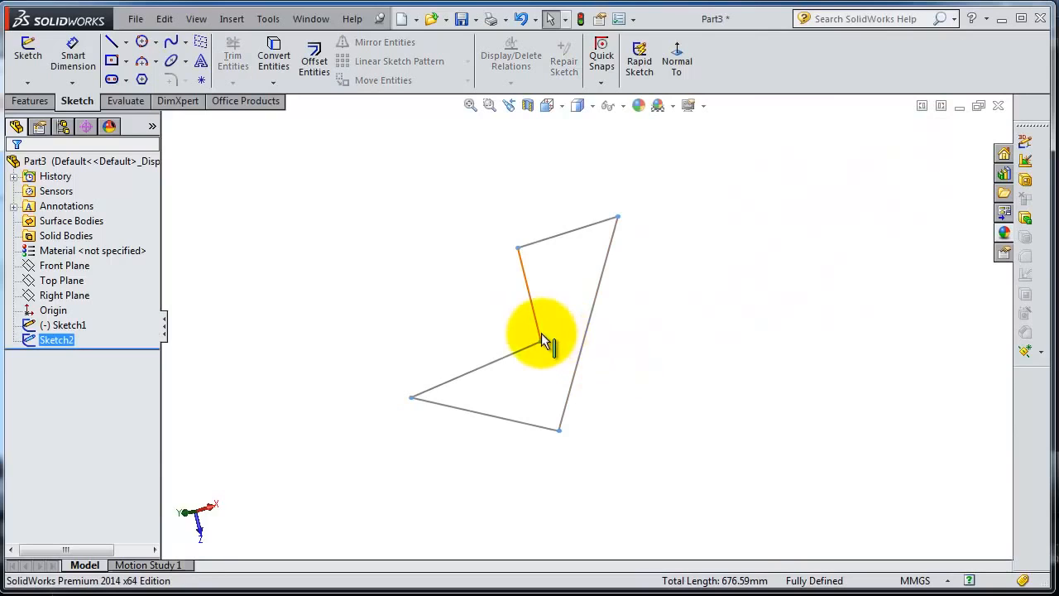
mouse_move(541, 333)
middle_down()
mouse_move(563, 249)
mouse_move(465, 312)
middle_up()
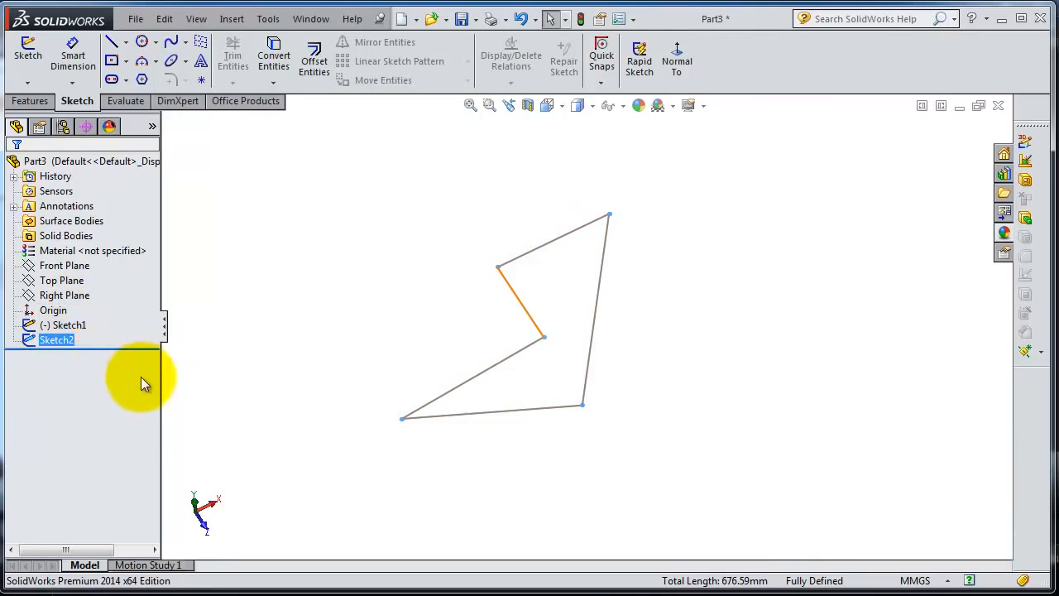
Hide Sketch1 to view the converted outline alone, and show Sketch1 again.
ctrl+click(62, 325)
click(63, 327)
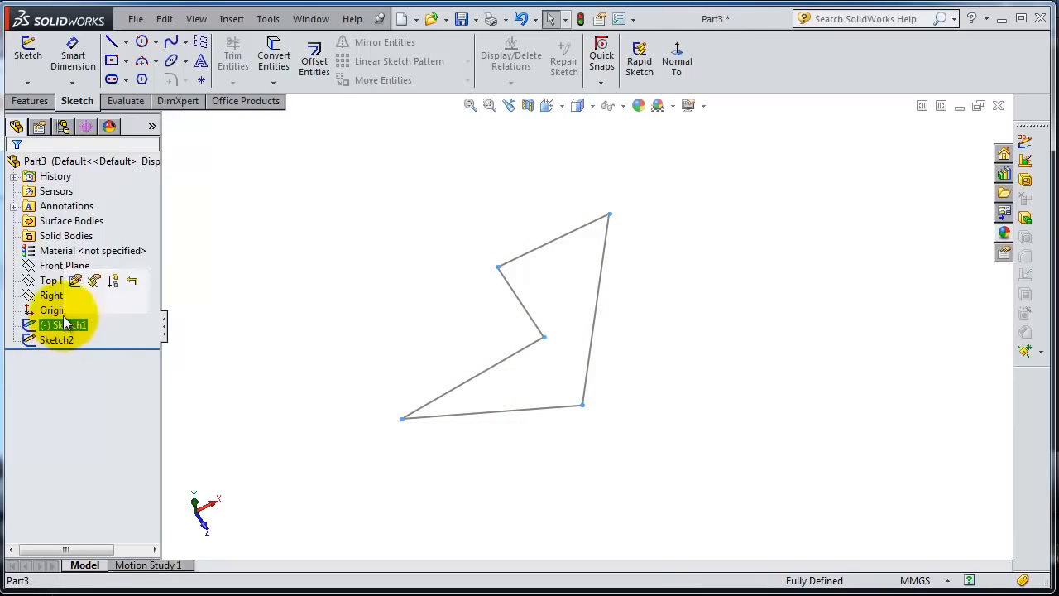
click(74, 301)
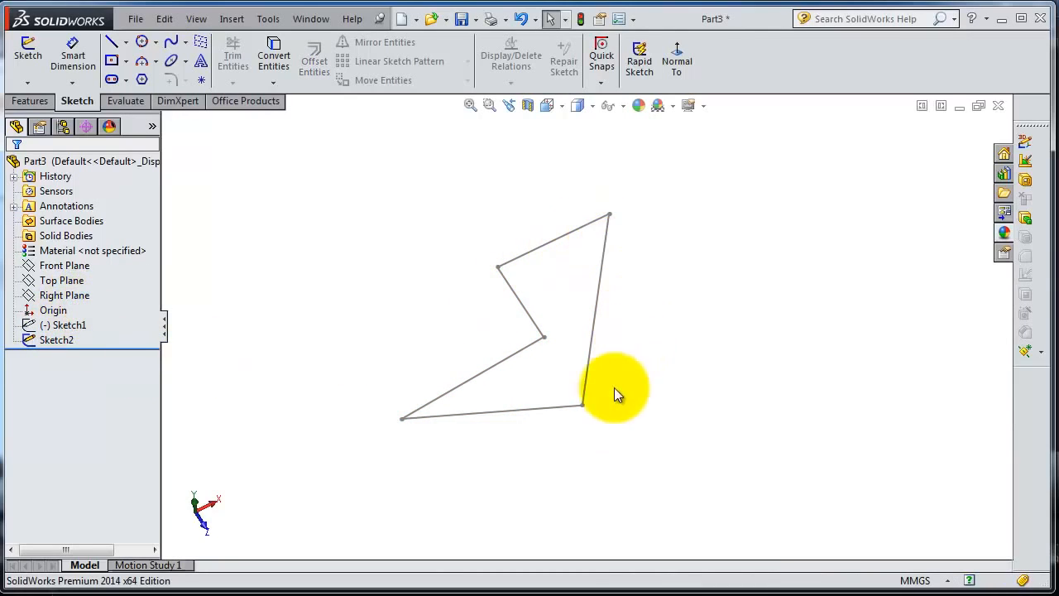
click(70, 327)
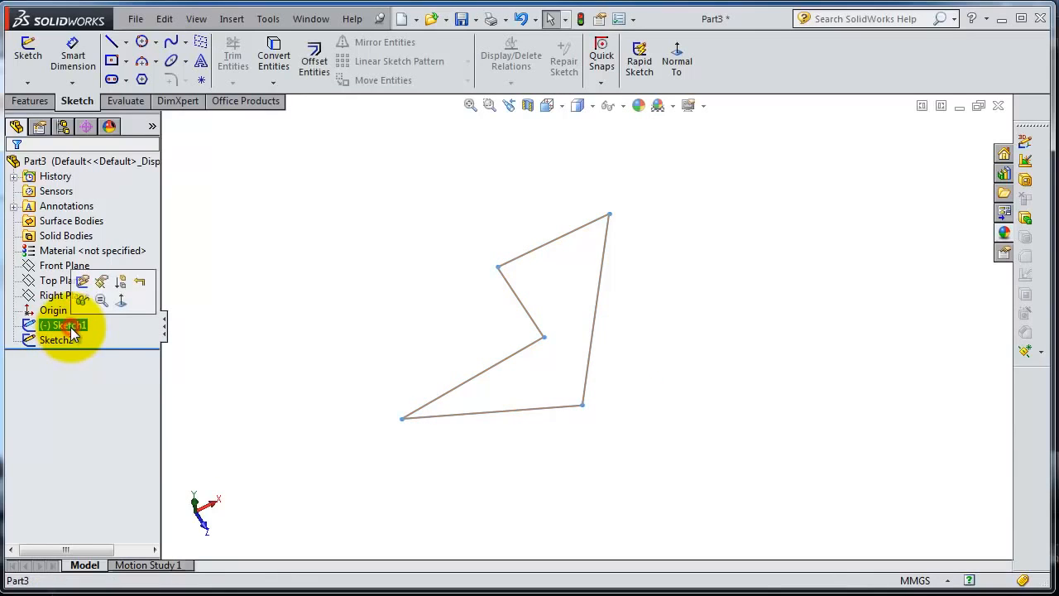
click(81, 303)
mouse_move(422, 334)
middle_down()
mouse_move(414, 243)
mouse_move(366, 225)
mouse_move(373, 243)
middle_up()
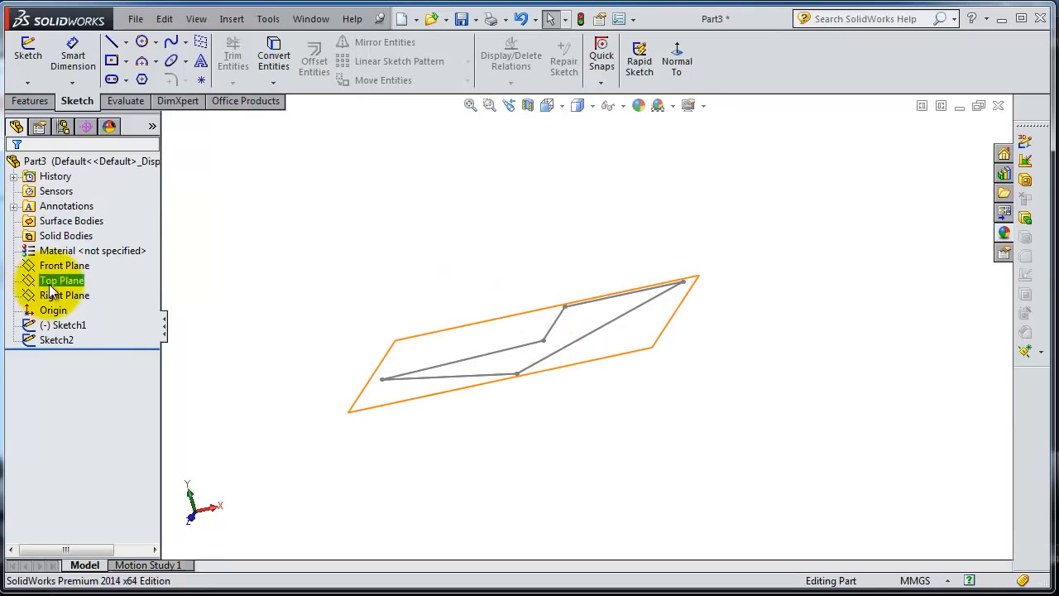
Start a third sketch on the Front Plane and view it normal to the plane.
click(85, 299)
click(565, 340)
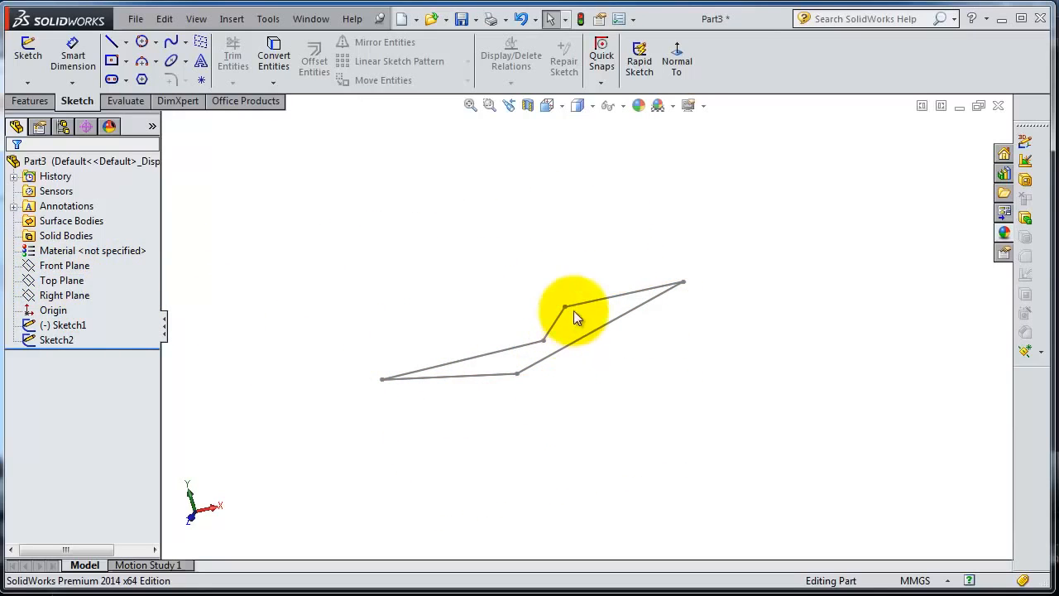
click(60, 266)
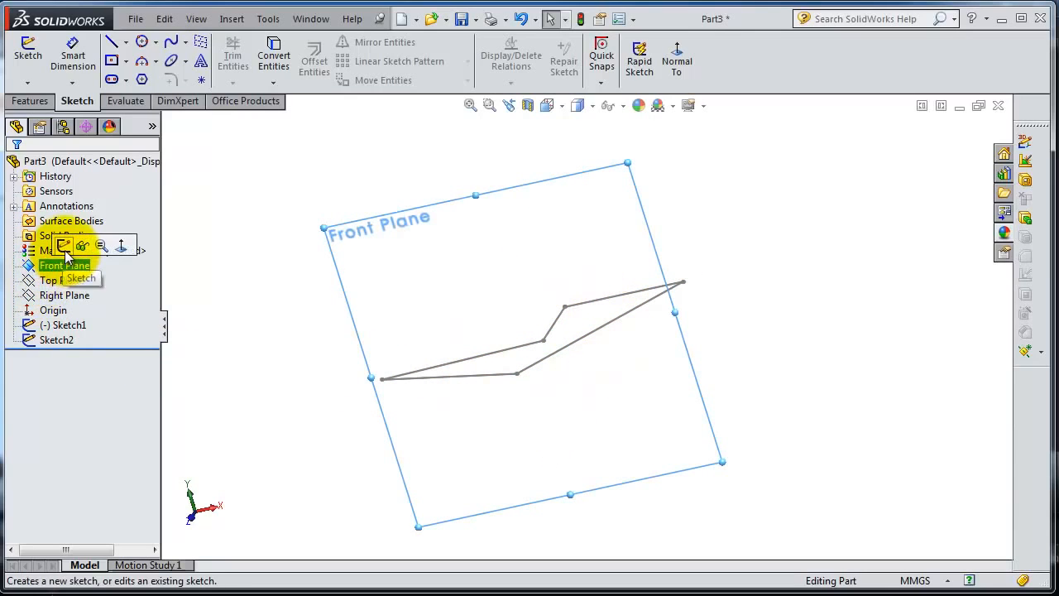
click(66, 252)
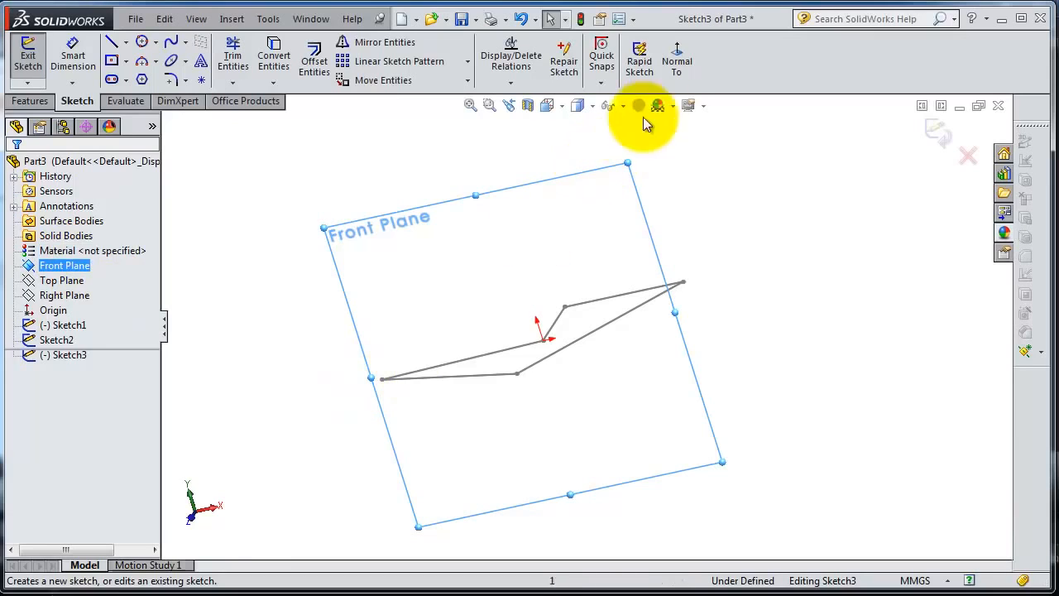
click(675, 69)
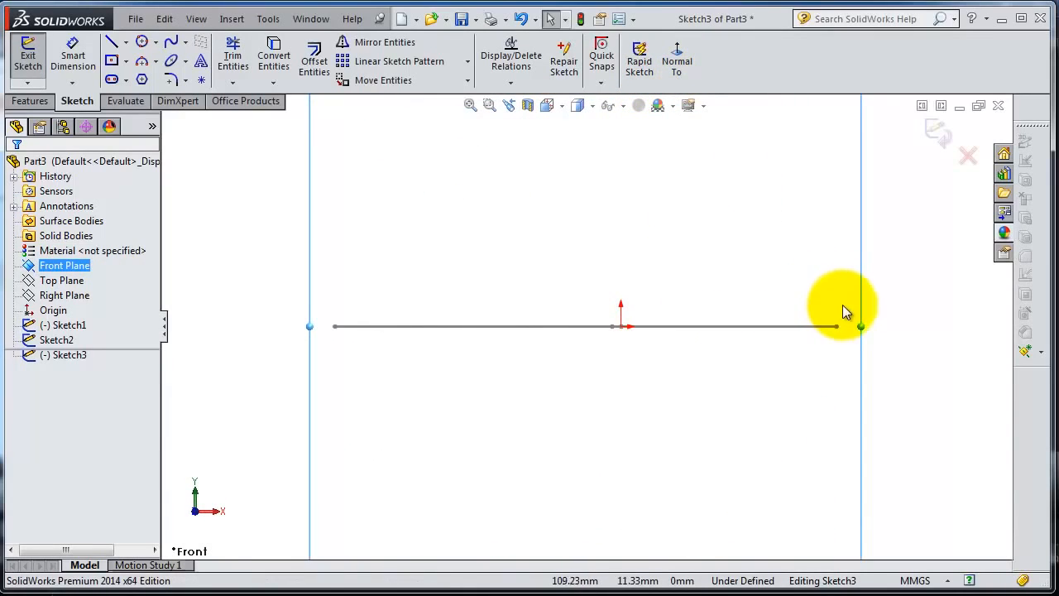
Select two of the first outline's edge-on lines and project them into the Front Plane sketch with Convert Entities.
drag(843, 308, 303, 350)
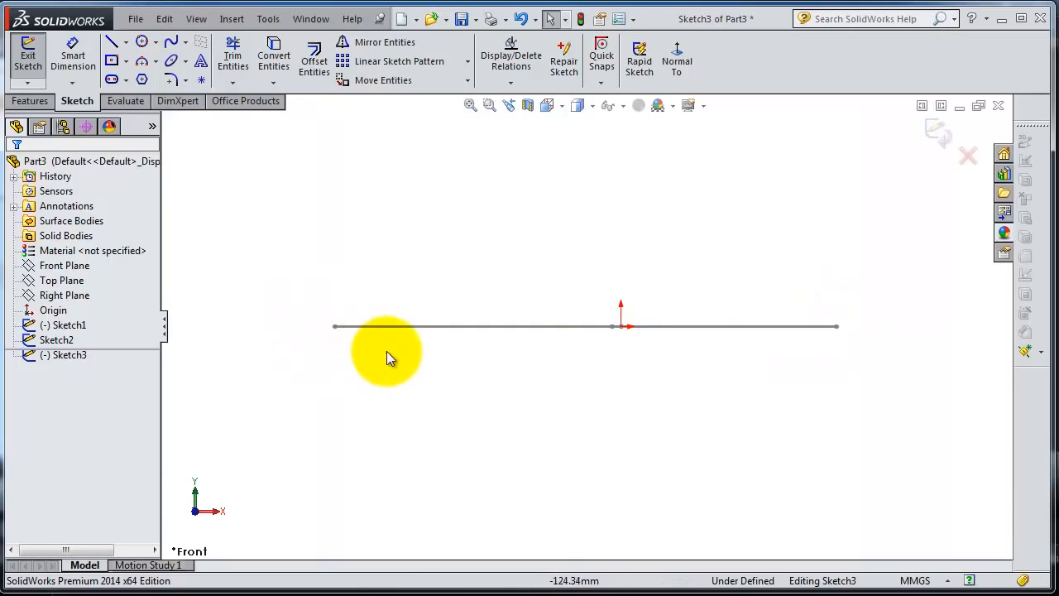
click(397, 328)
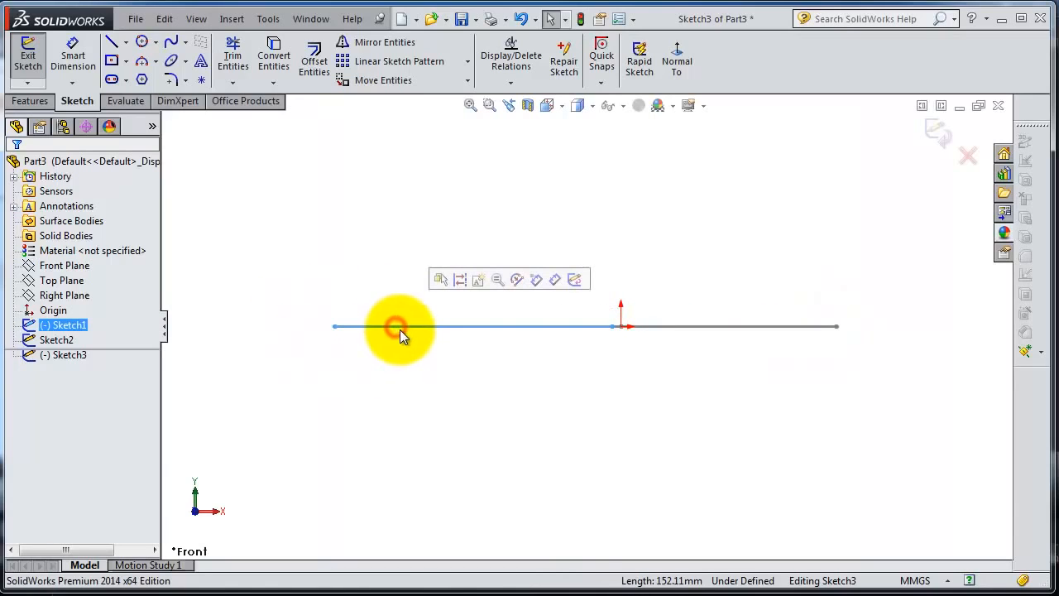
ctrl+click(651, 326)
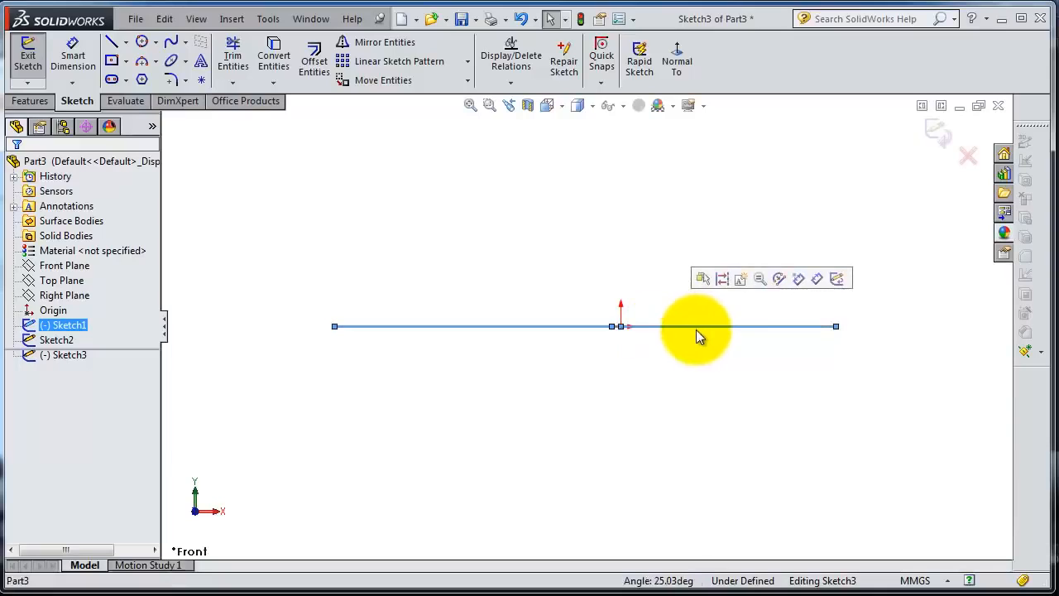
click(284, 65)
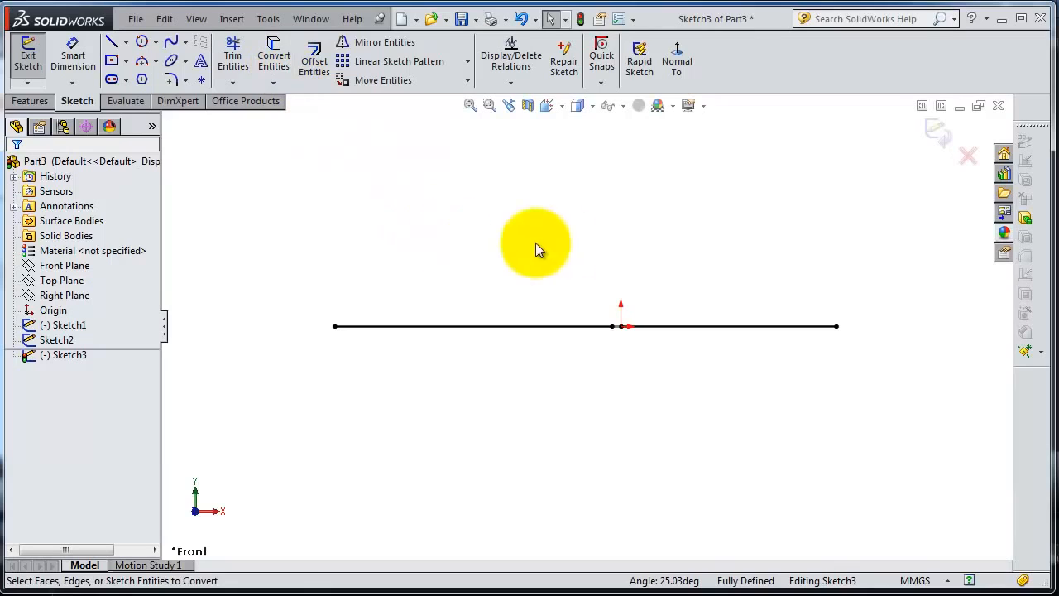
Compare the projected line with the original outline from several angles and exit the Front Plane sketch.
mouse_move(679, 250)
middle_down()
mouse_move(620, 289)
mouse_move(597, 346)
middle_up()
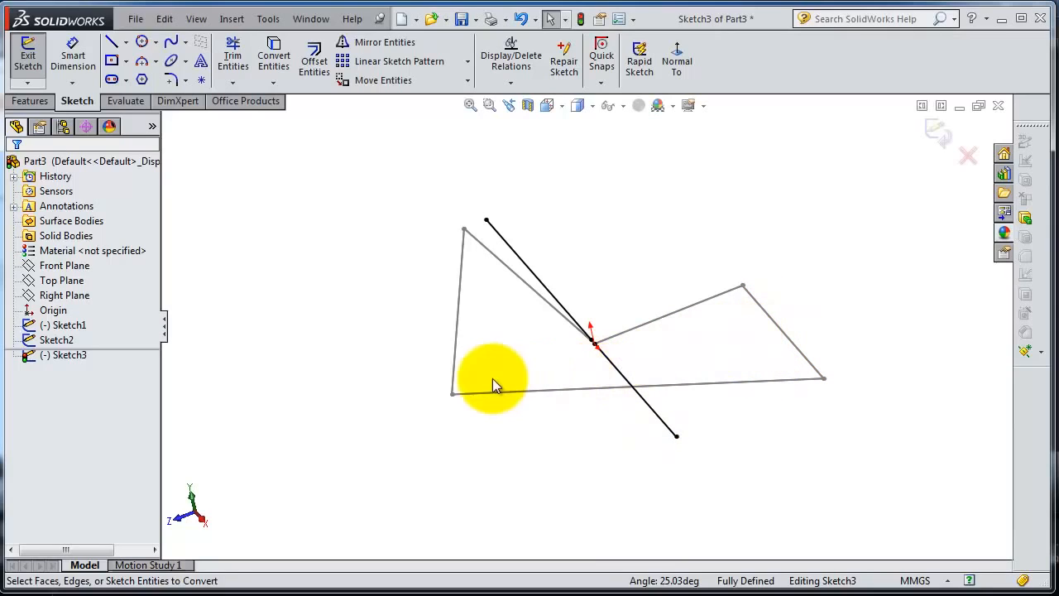
click(43, 330)
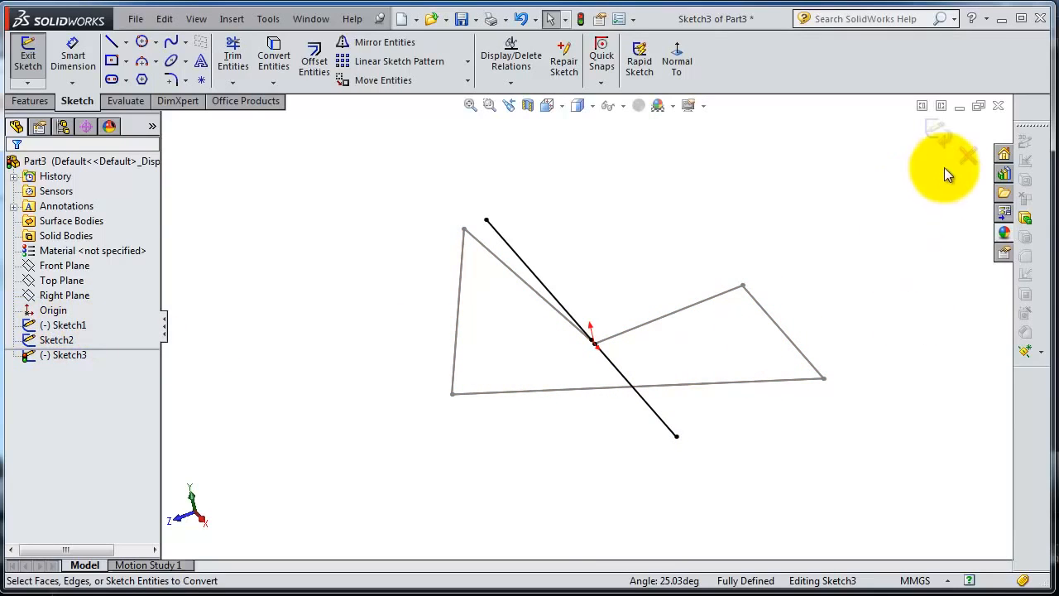
click(937, 140)
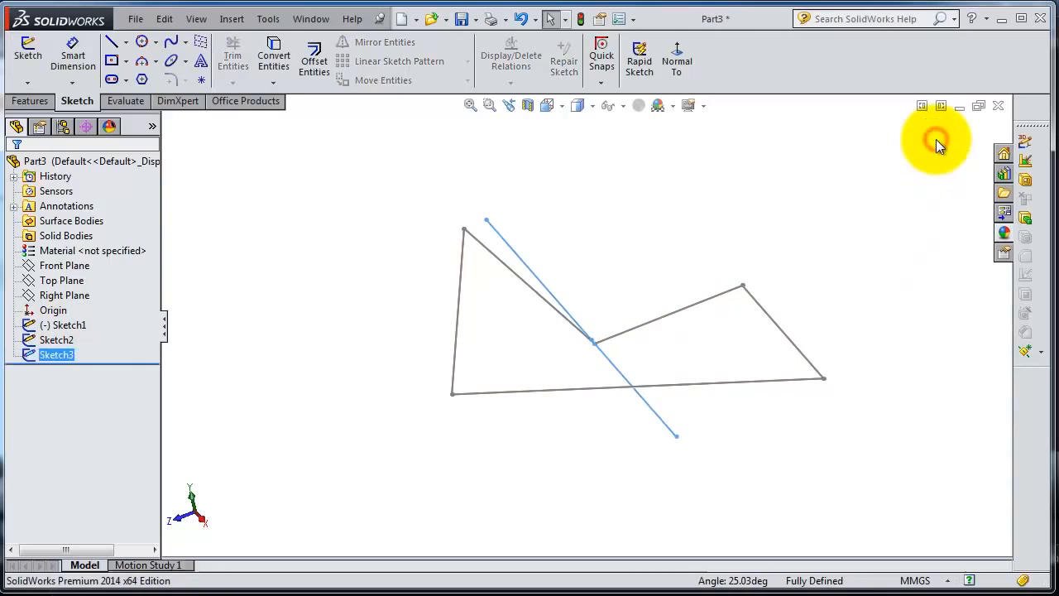
mouse_move(619, 383)
middle_down()
mouse_move(551, 351)
mouse_move(534, 359)
mouse_move(568, 371)
mouse_move(588, 357)
mouse_move(608, 312)
mouse_move(690, 305)
mouse_move(695, 371)
middle_up()
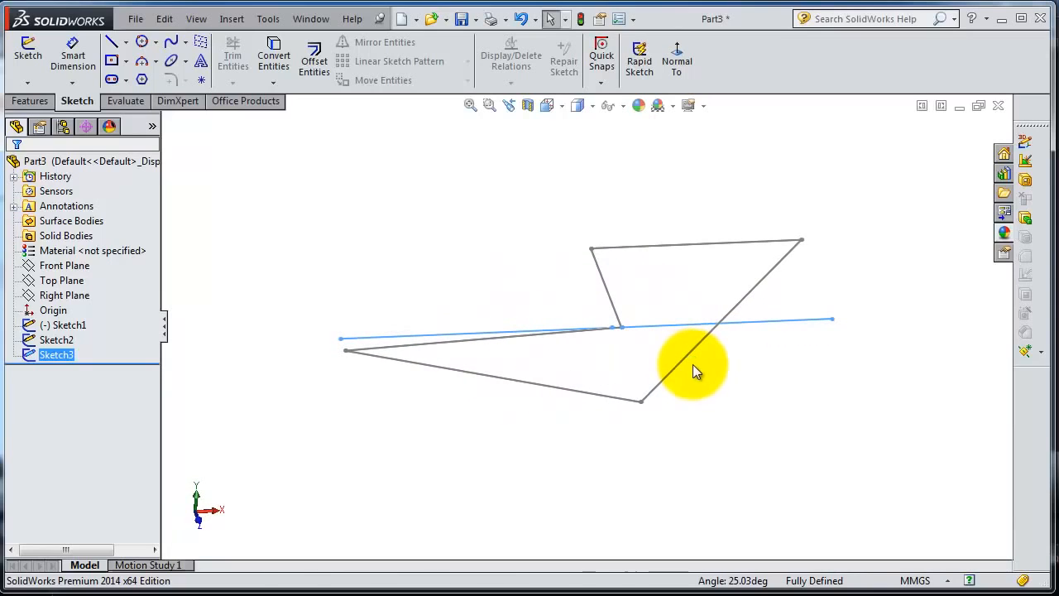
scroll(731, 324, up, 1)
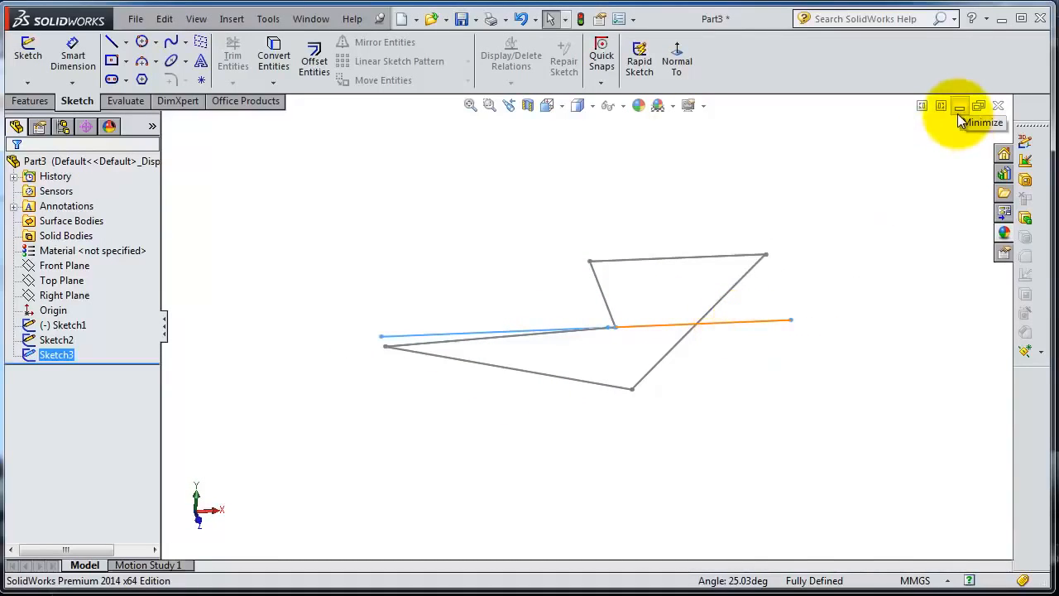
Extrude Sketch2 upward as a Blind boss, pulling its depth freehand into a tall block.
ctrl+click(58, 340)
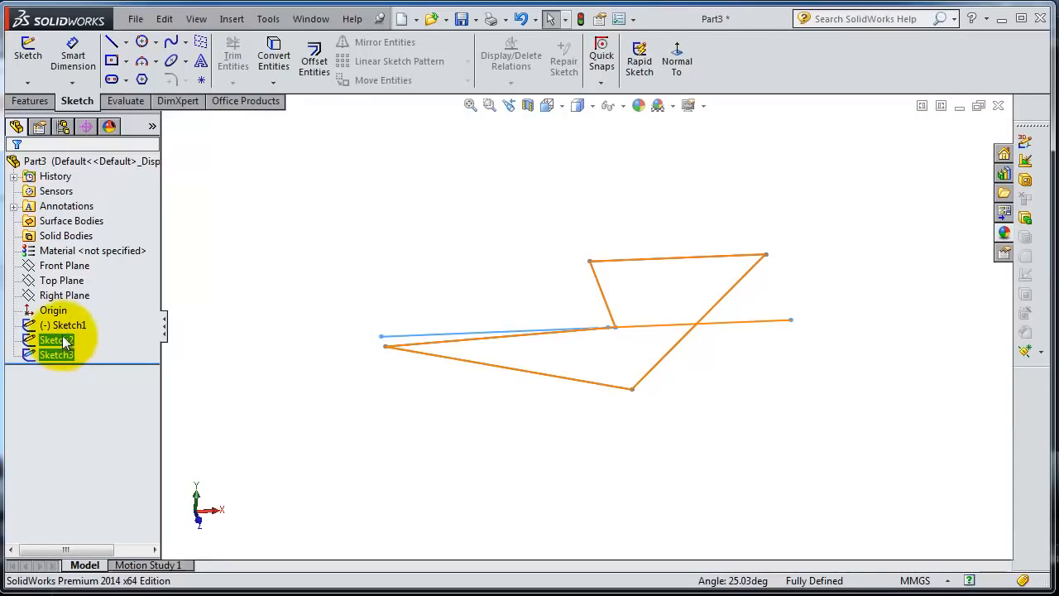
click(63, 340)
click(32, 100)
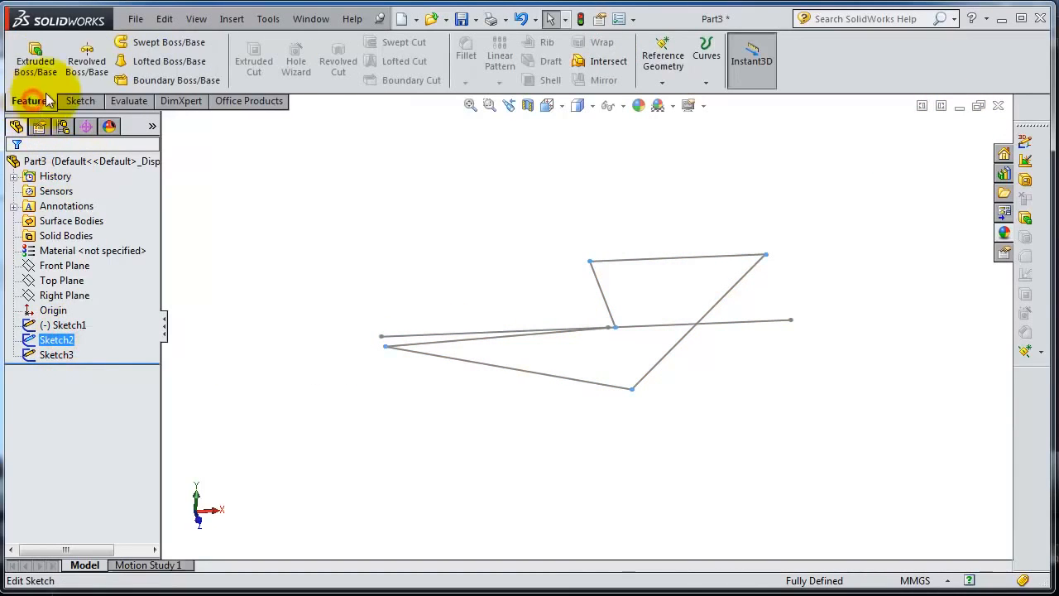
click(35, 56)
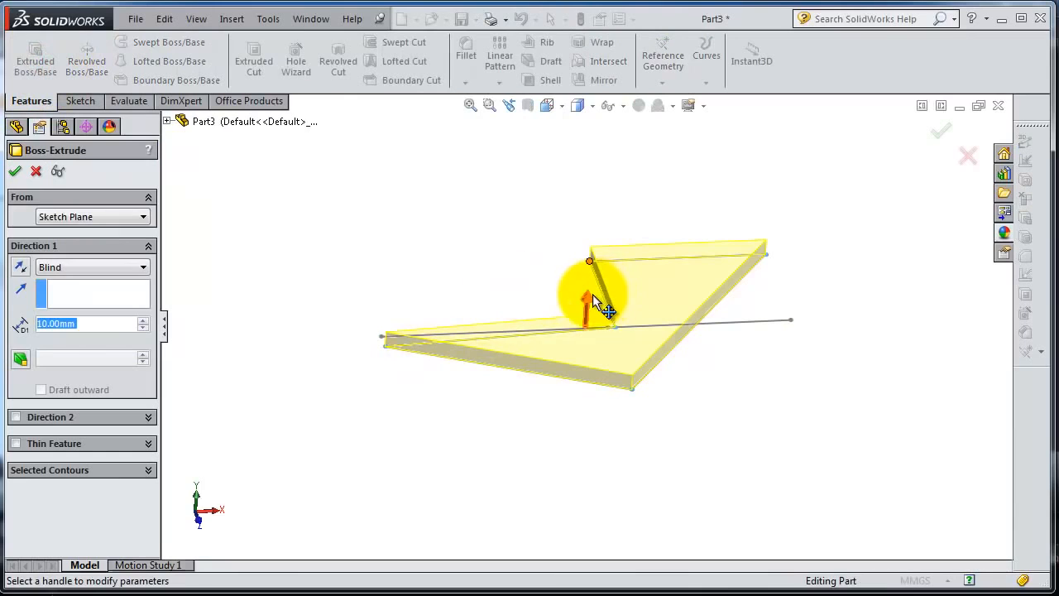
mouse_move(592, 295)
mouse_down()
mouse_move(592, 227)
mouse_move(598, 258)
mouse_up()
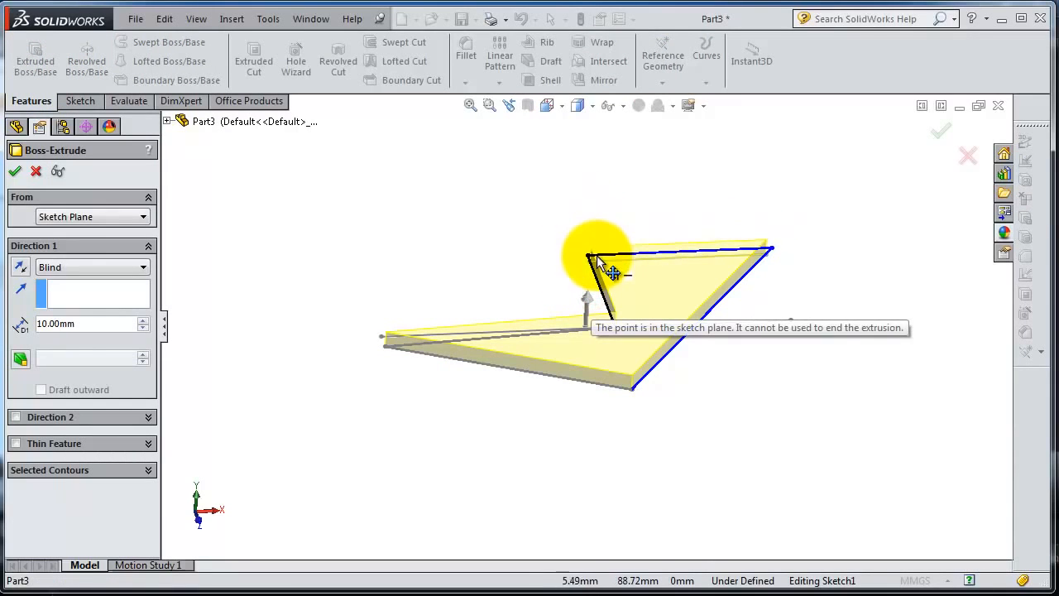
drag(585, 296, 587, 199)
click(941, 133)
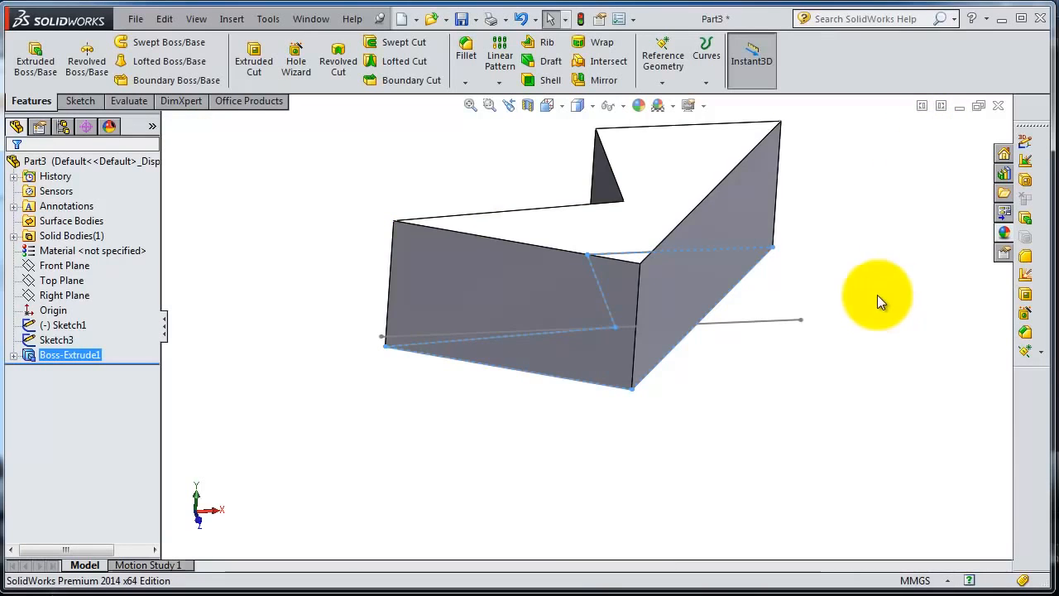
Start a sketch on the extruded block's top face and view it normal to the face.
middle_drag(878, 298, 784, 337)
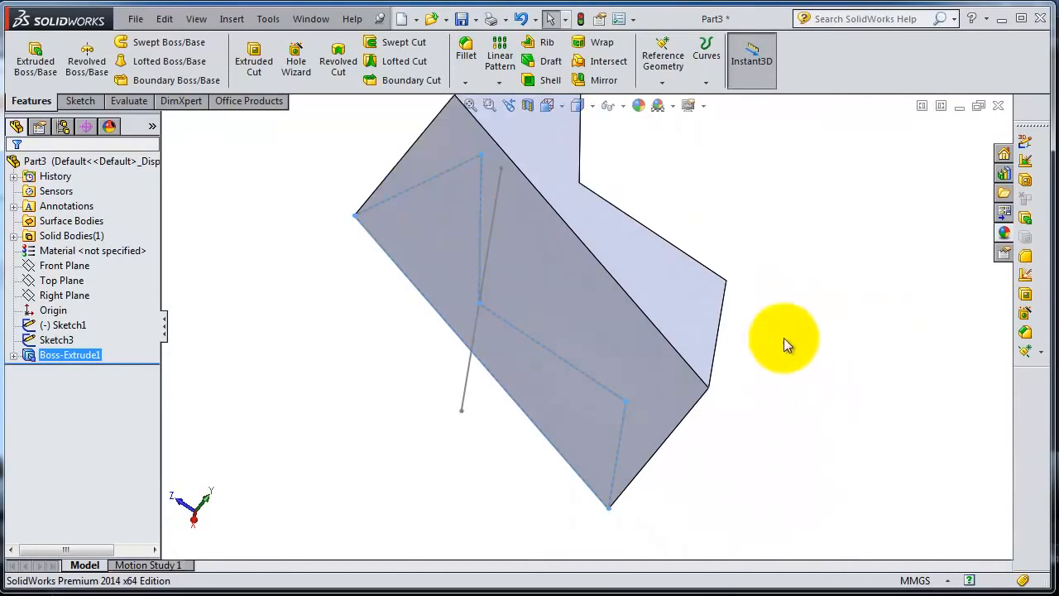
scroll(688, 246, up, 3)
scroll(688, 246, down, 4)
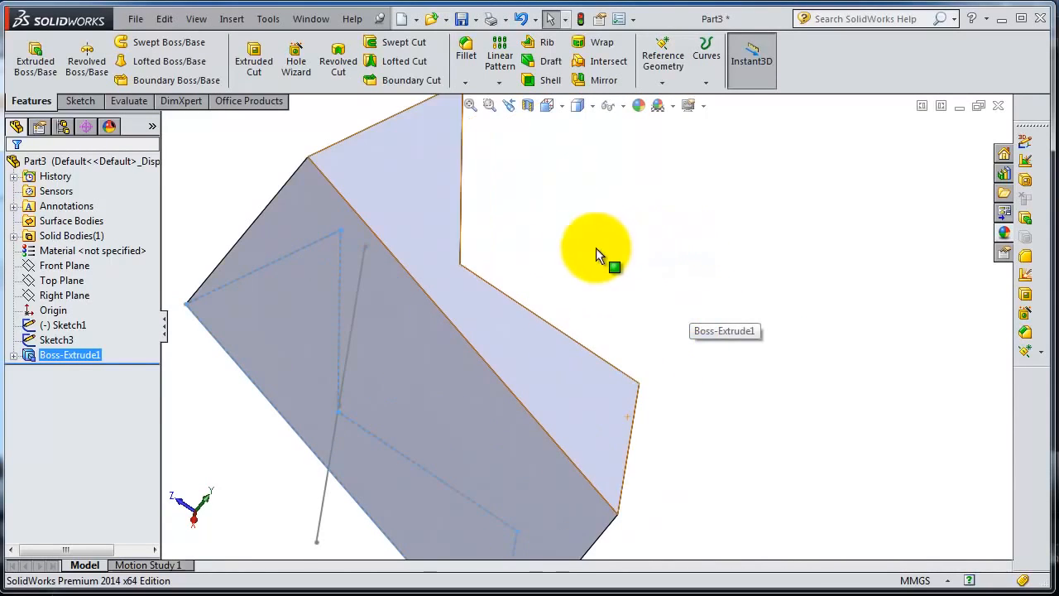
click(413, 209)
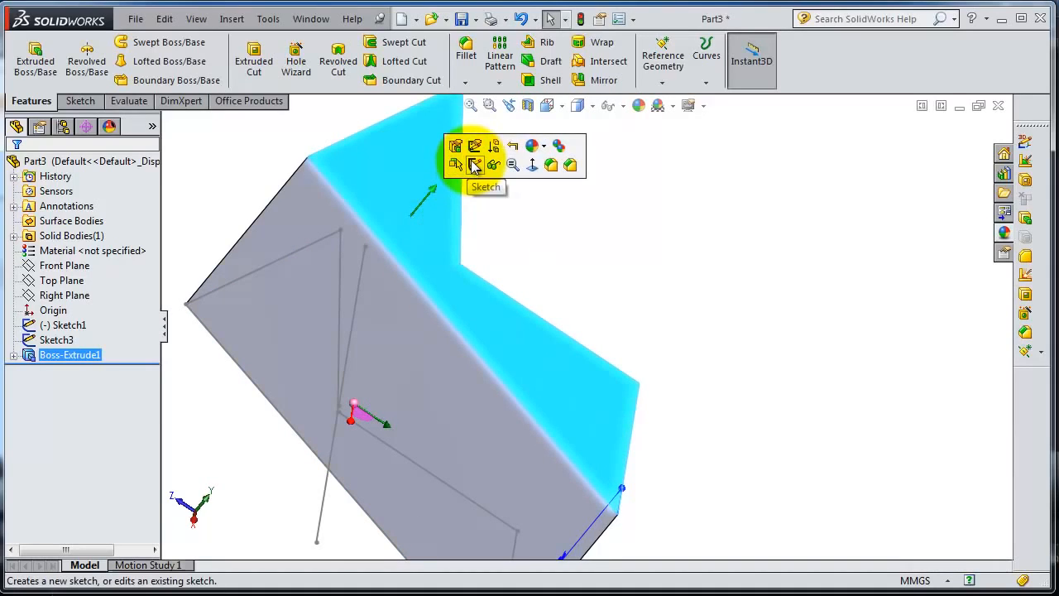
click(474, 165)
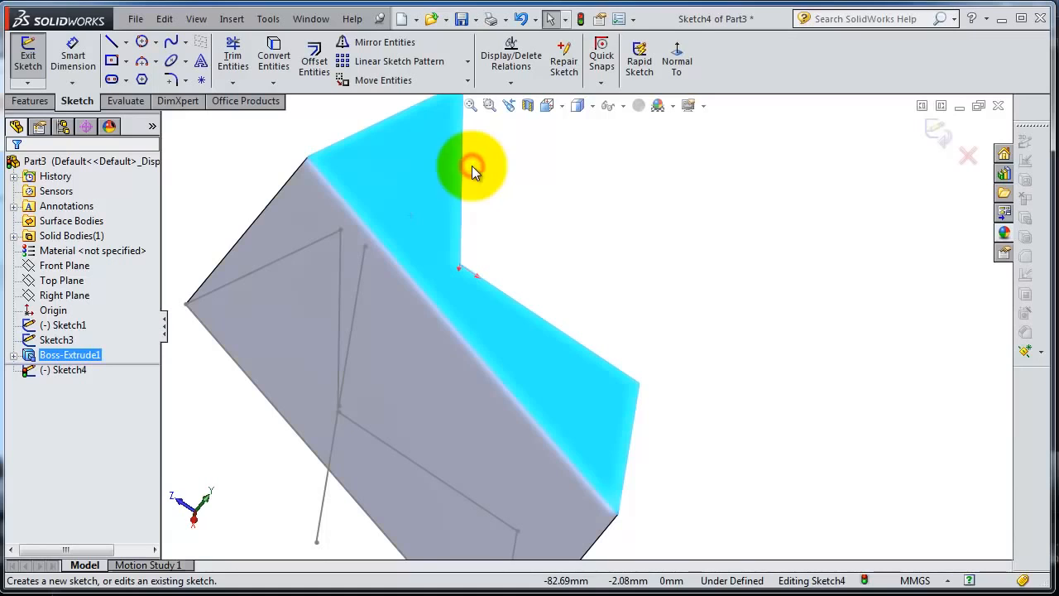
click(679, 52)
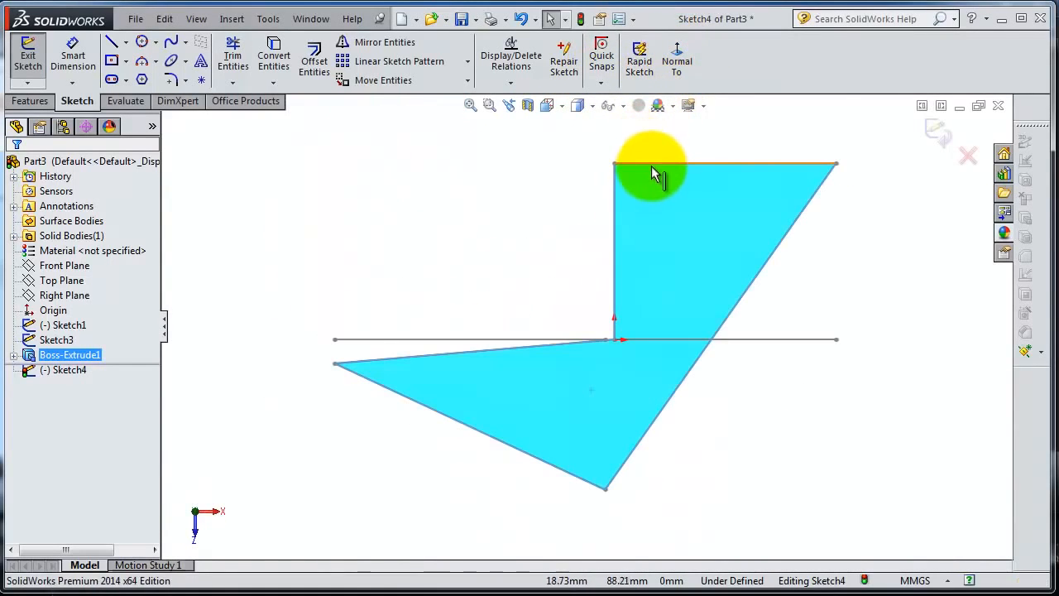
Try to select the entire outline as a chain and copy it onto the top face with Convert Entities.
click(653, 174)
ctrl+click(616, 191)
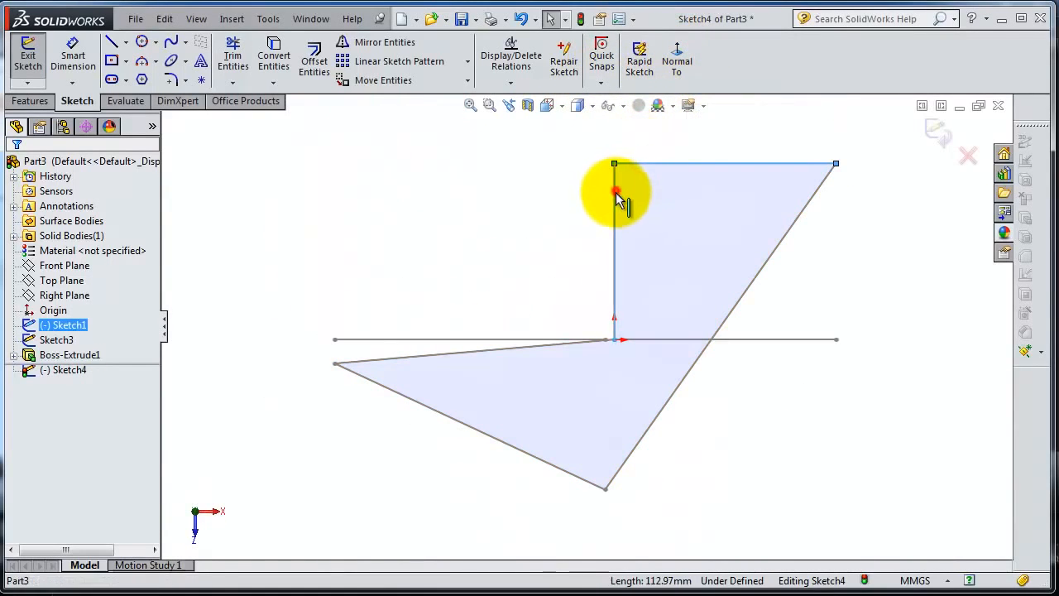
ctrl+click(792, 240)
ctrl+click(585, 484)
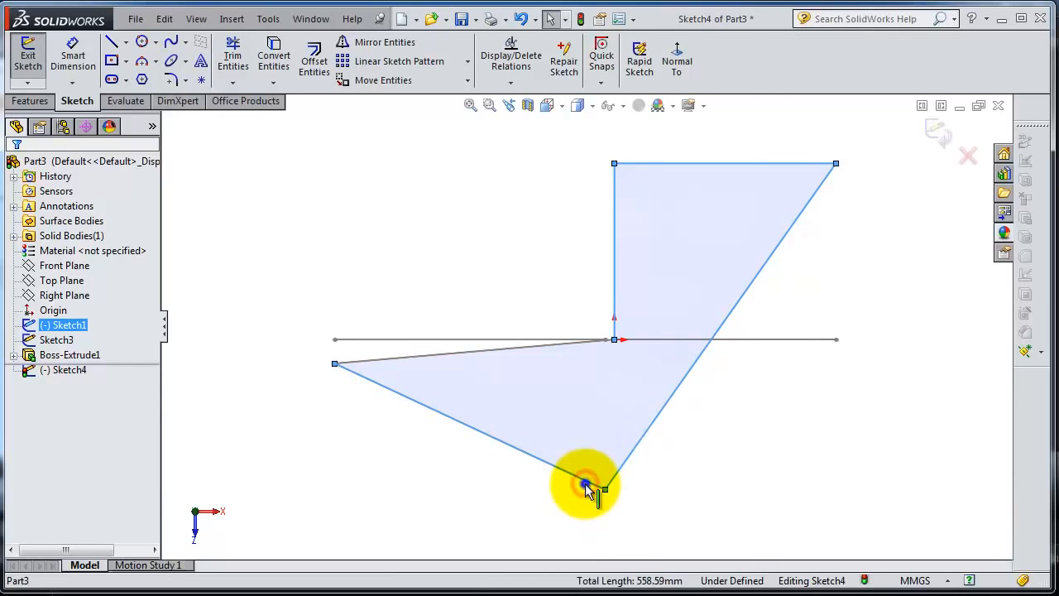
right_click(586, 485)
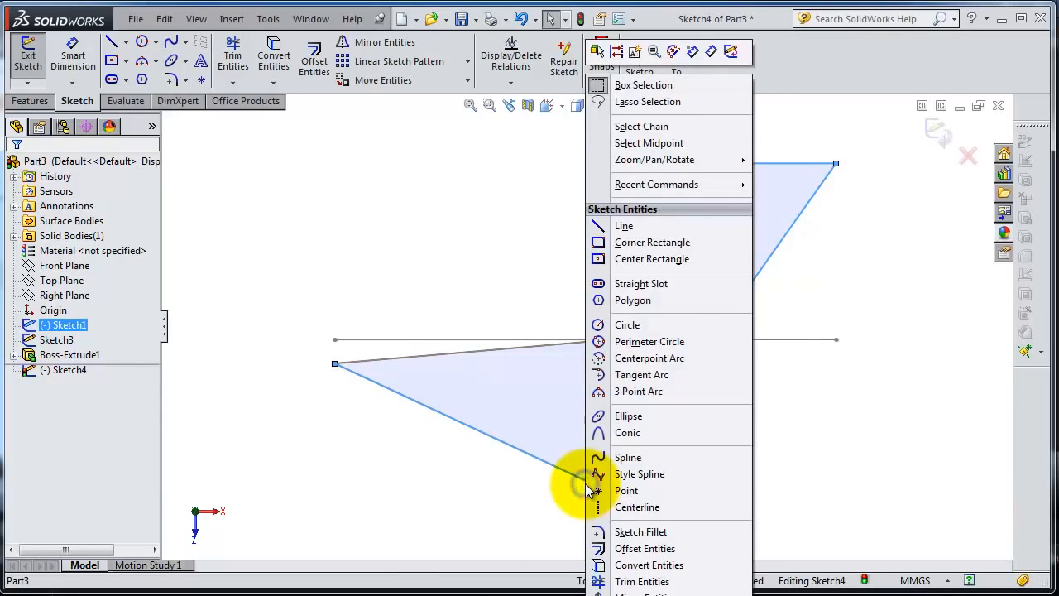
click(694, 141)
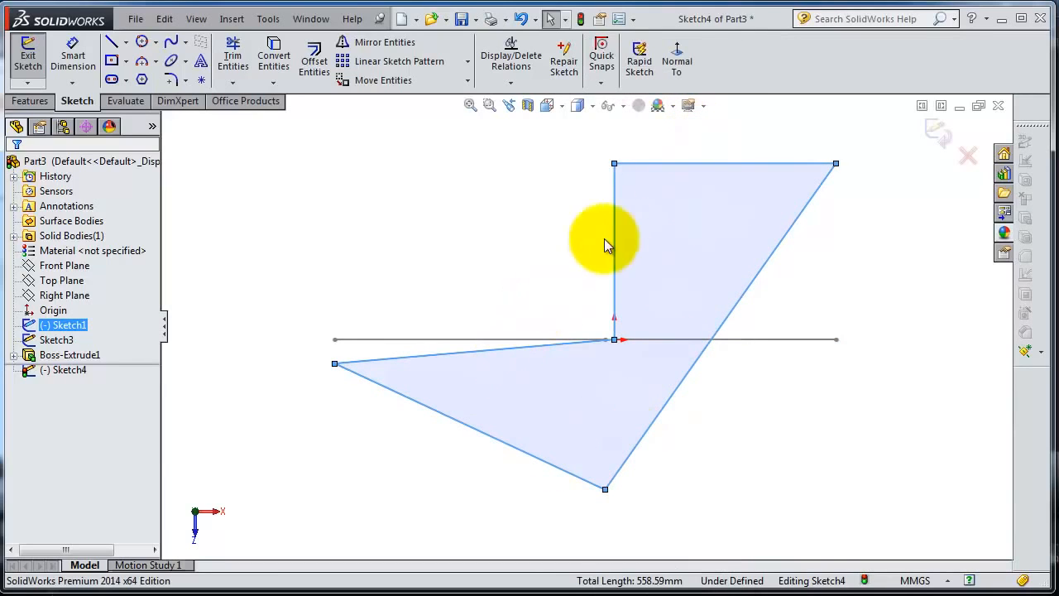
click(276, 63)
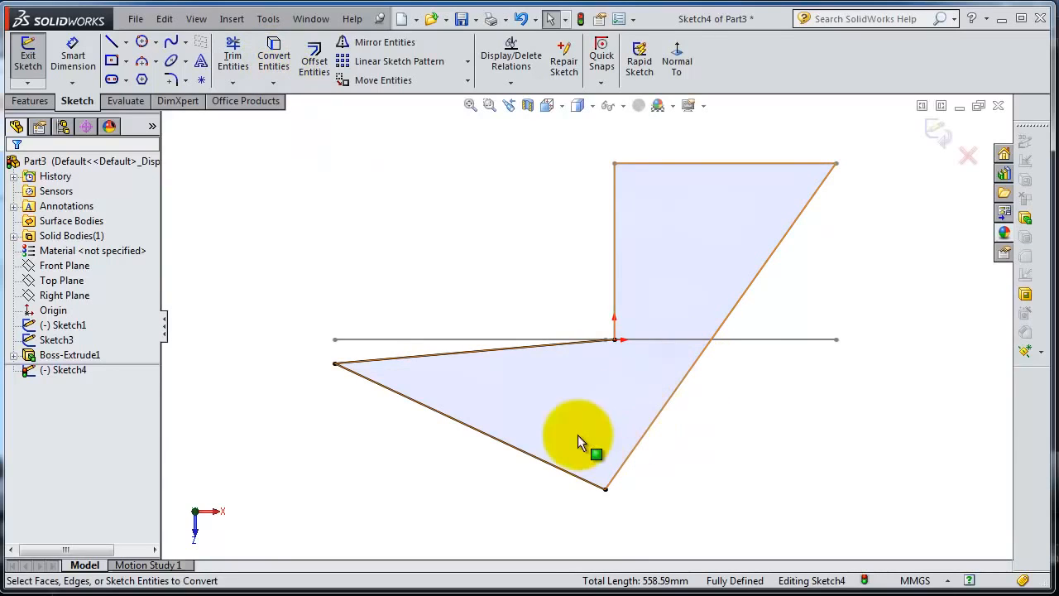
Select the outline's lines except the lower-left one and copy them into the top-face sketch with Convert Entities.
scroll(604, 346, down, 2)
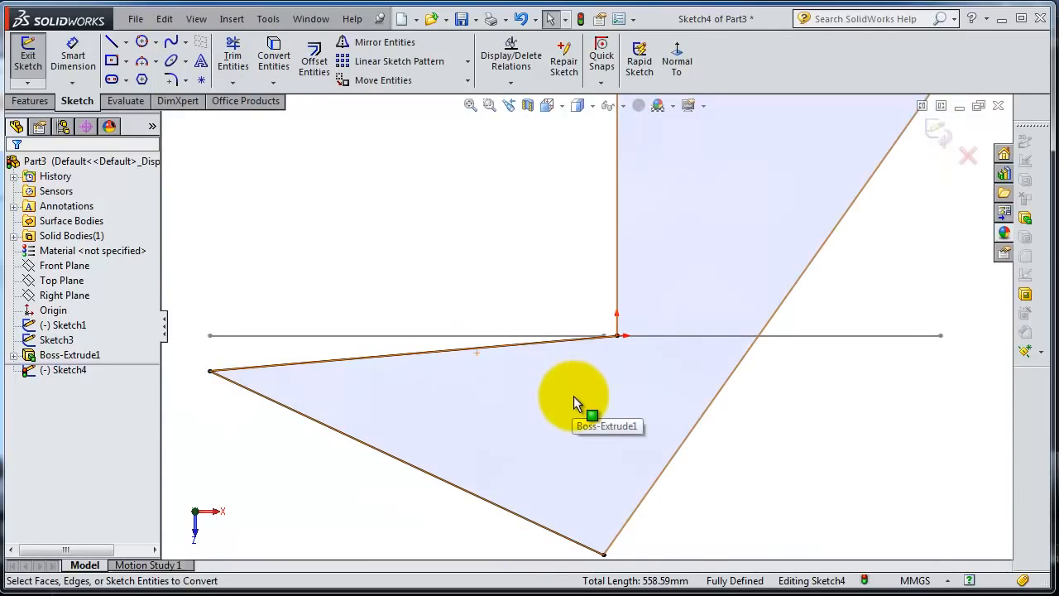
click(573, 396)
click(563, 341)
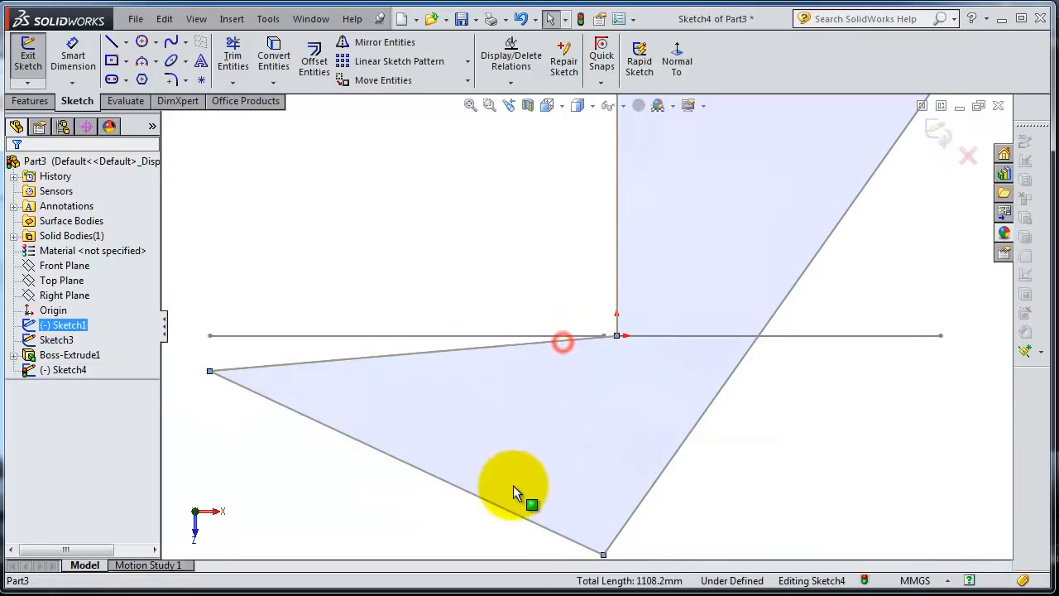
click(514, 510)
click(673, 454)
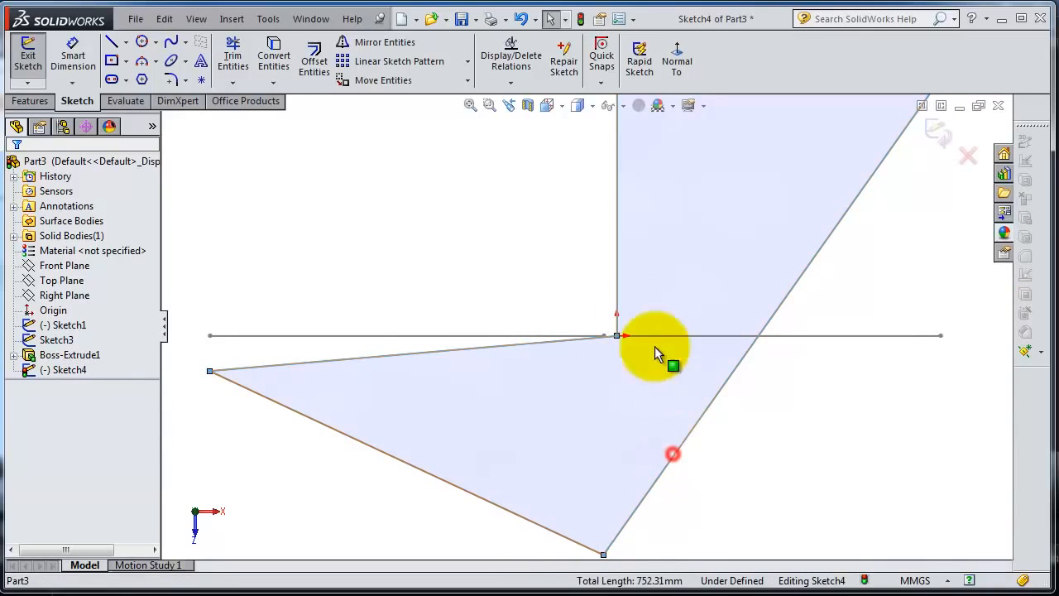
click(617, 278)
scroll(770, 301, up, 3)
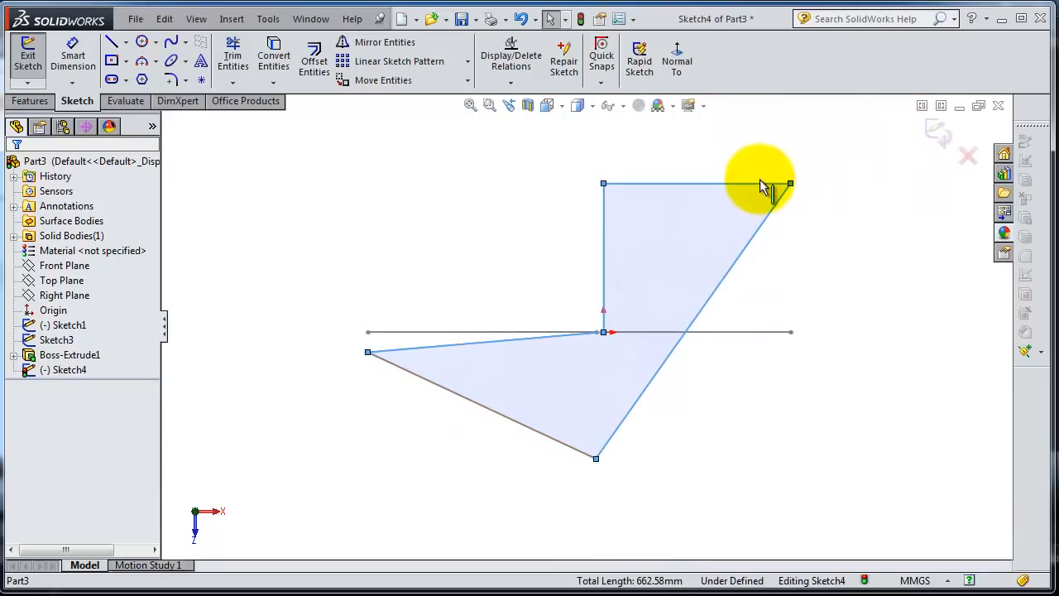
click(759, 183)
click(274, 60)
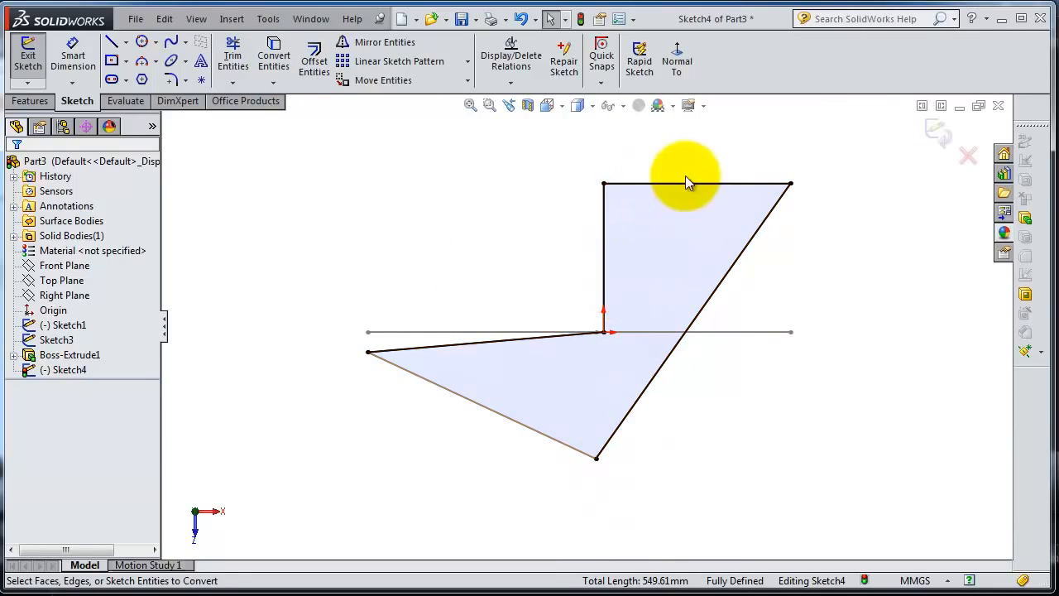
Exit the top-face sketch and hide Boss-Extrude1 to inspect the converted lines against the original outline.
mouse_move(583, 283)
middle_down()
mouse_move(497, 242)
mouse_move(485, 220)
middle_up()
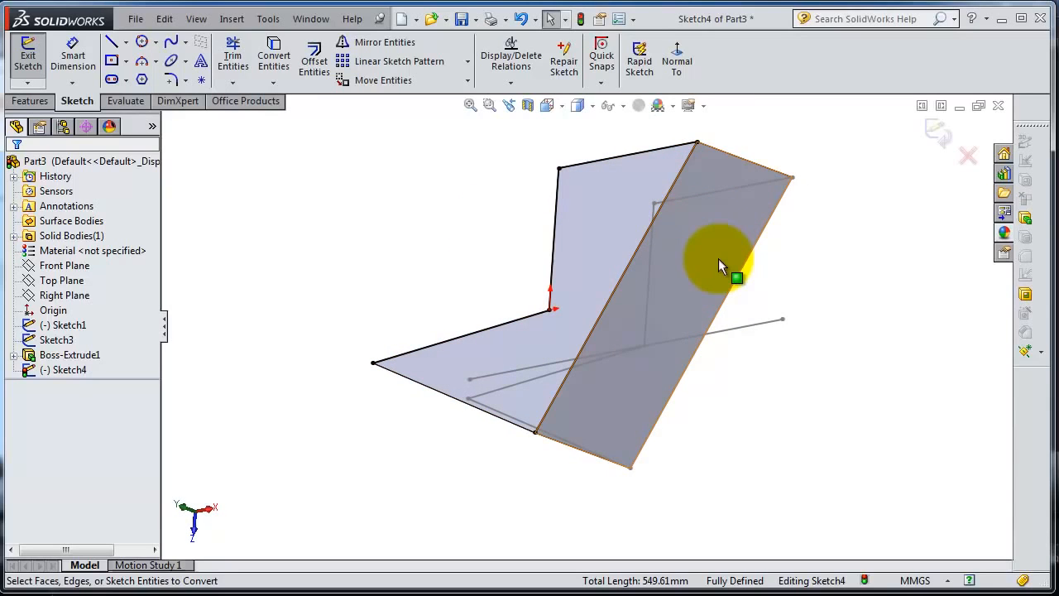
click(945, 147)
right_click(62, 356)
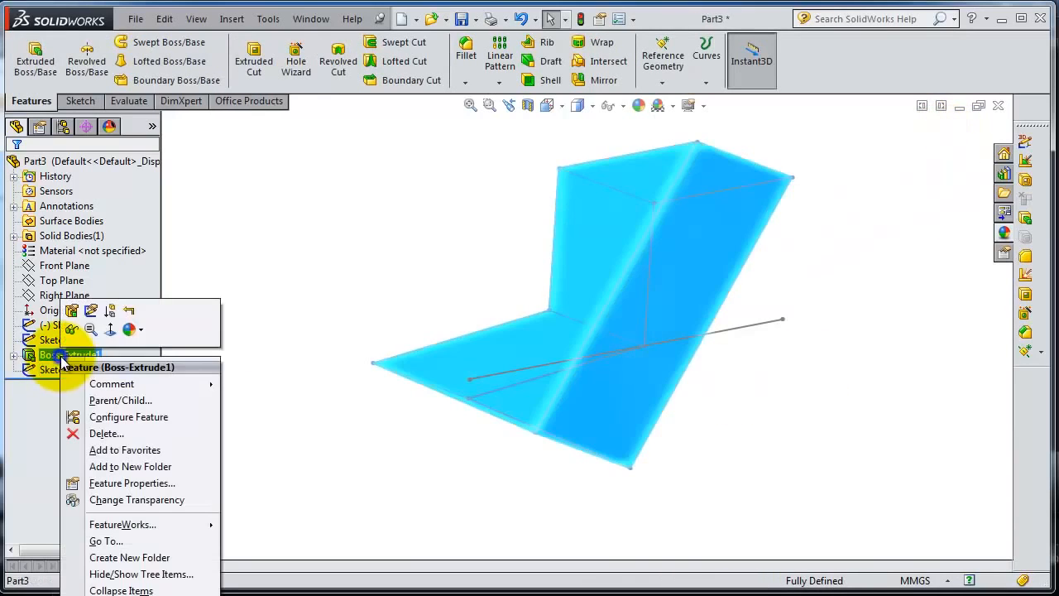
click(110, 310)
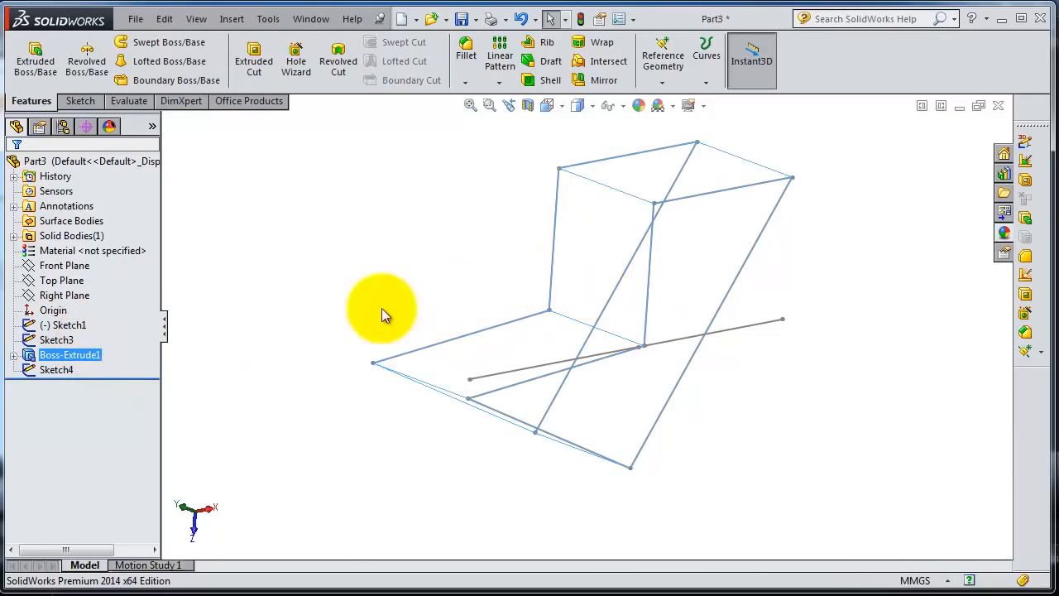
middle_drag(645, 370, 811, 198)
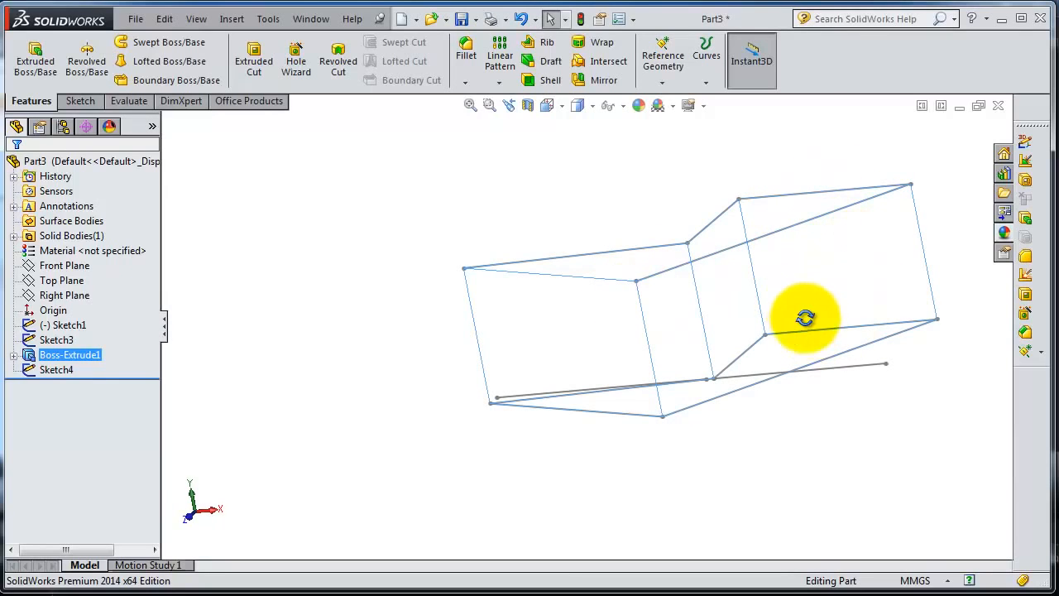
middle_drag(805, 318, 658, 418)
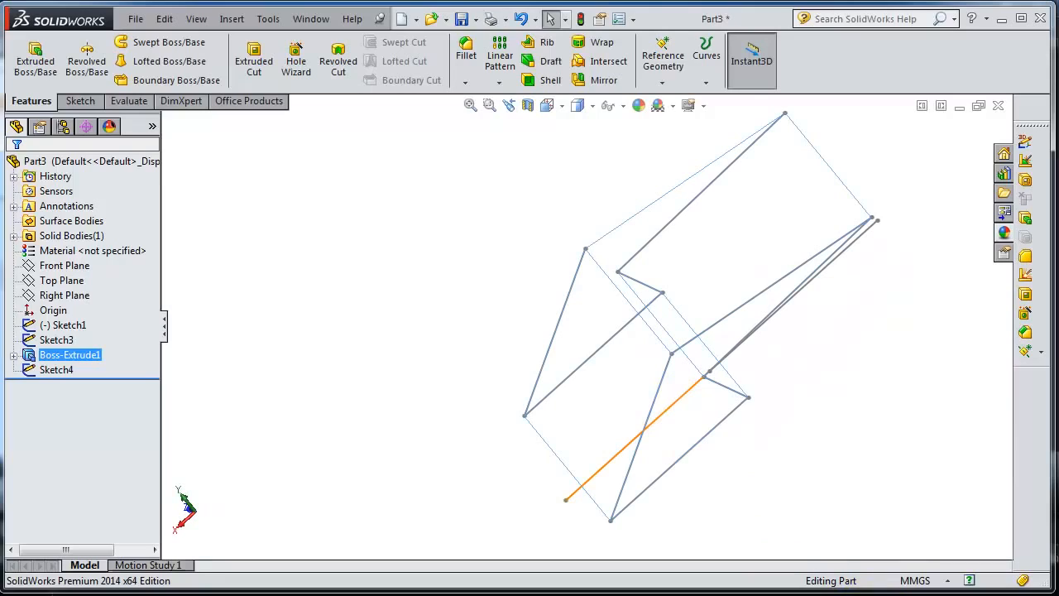